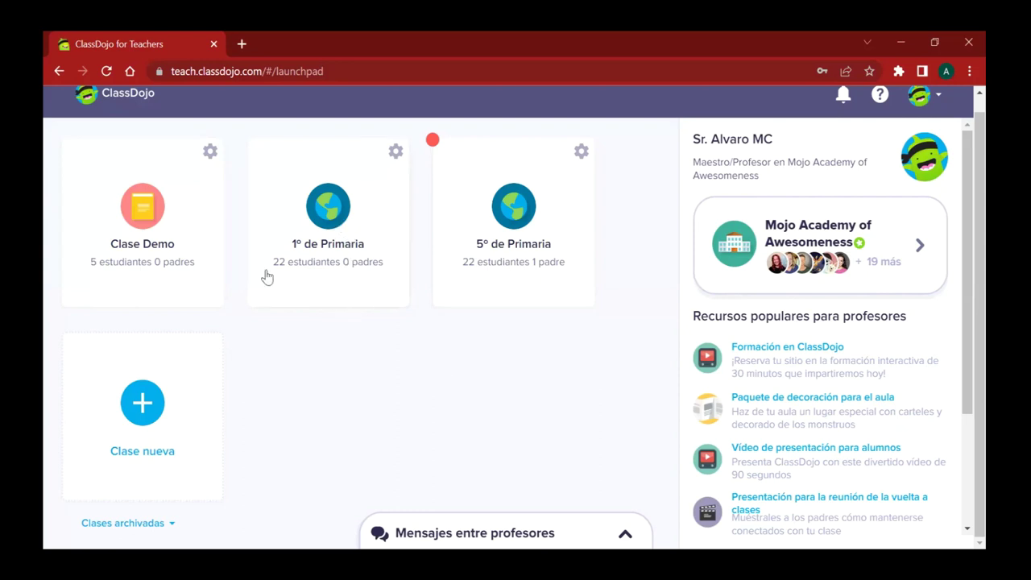
Step: Create a new class named "3º de Primaria" and choose its primary-school grade
{"action": "left_click", "coordinate": [142, 401]}
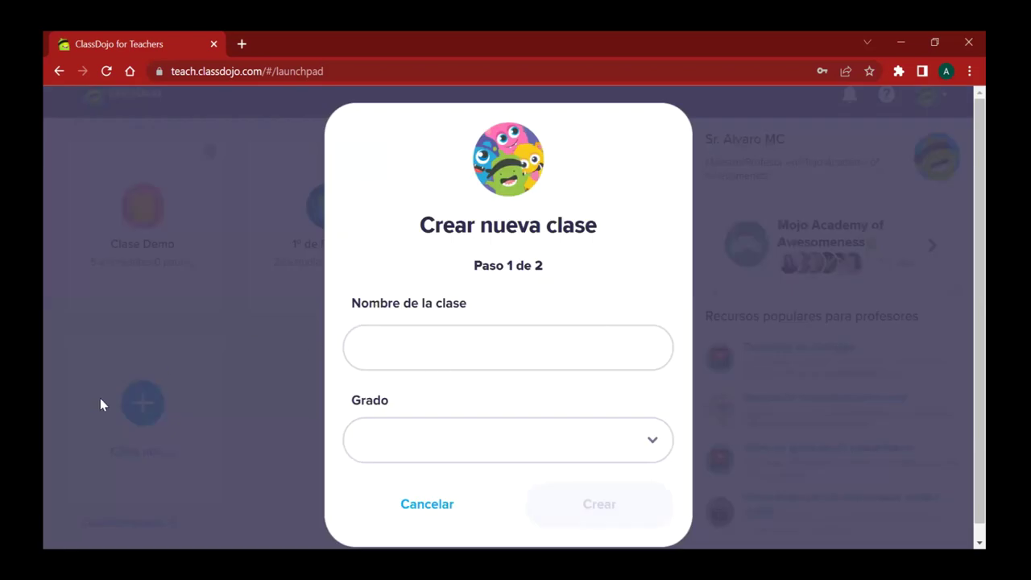
{"action": "left_click", "coordinate": [411, 502]}
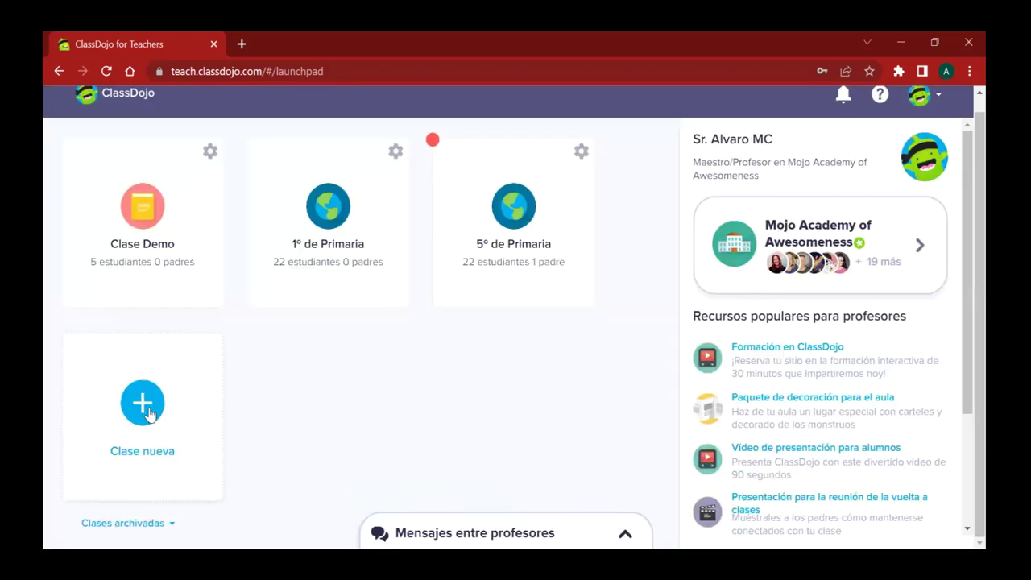
{"action": "left_click", "coordinate": [158, 400]}
{"action": "left_click", "coordinate": [384, 342]}
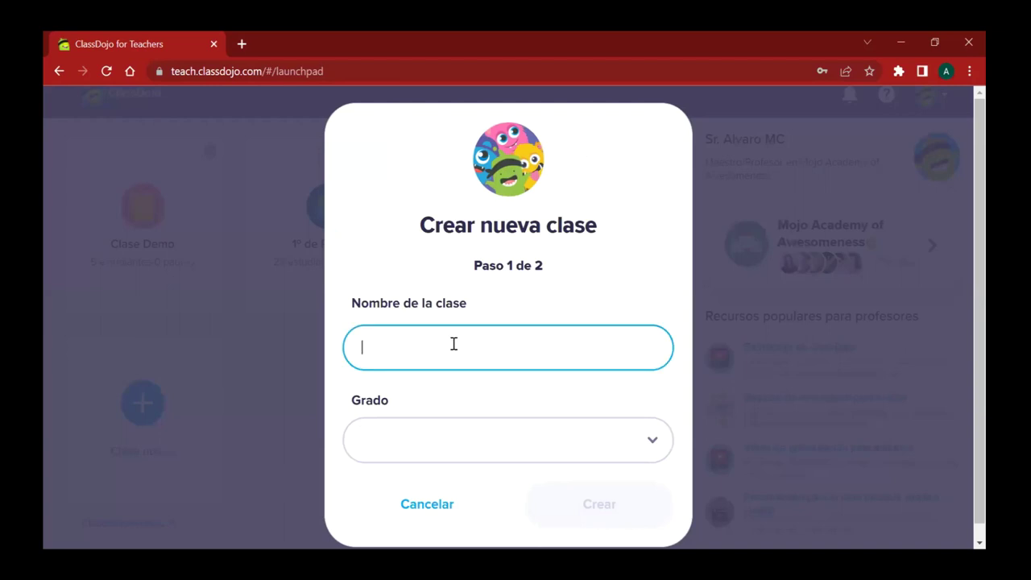
{"action": "type", "text": "3º de Primaria"}
{"action": "left_click", "coordinate": [593, 435]}
{"action": "scroll", "coordinate": [564, 483], "scroll_direction": "down", "scroll_amount": 3}
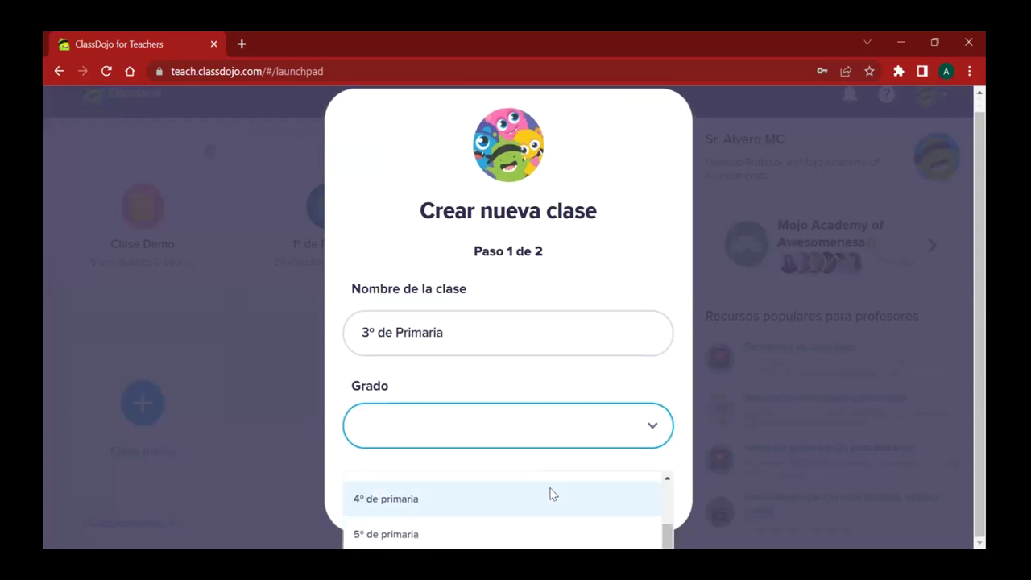
{"action": "left_click", "coordinate": [427, 484]}
{"action": "left_click", "coordinate": [590, 493]}
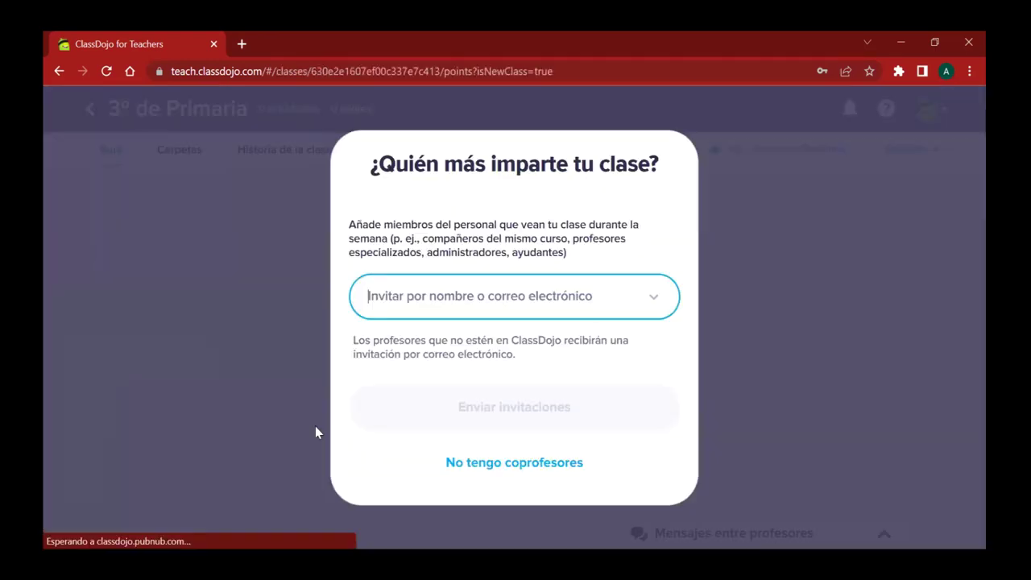
Step: Review the co-teacher invitation and continue without adding any co-teachers to the new class
{"action": "scroll", "coordinate": [618, 348], "scroll_direction": "down", "scroll_amount": 2}
{"action": "scroll", "coordinate": [618, 348], "scroll_direction": "up", "scroll_amount": 2}
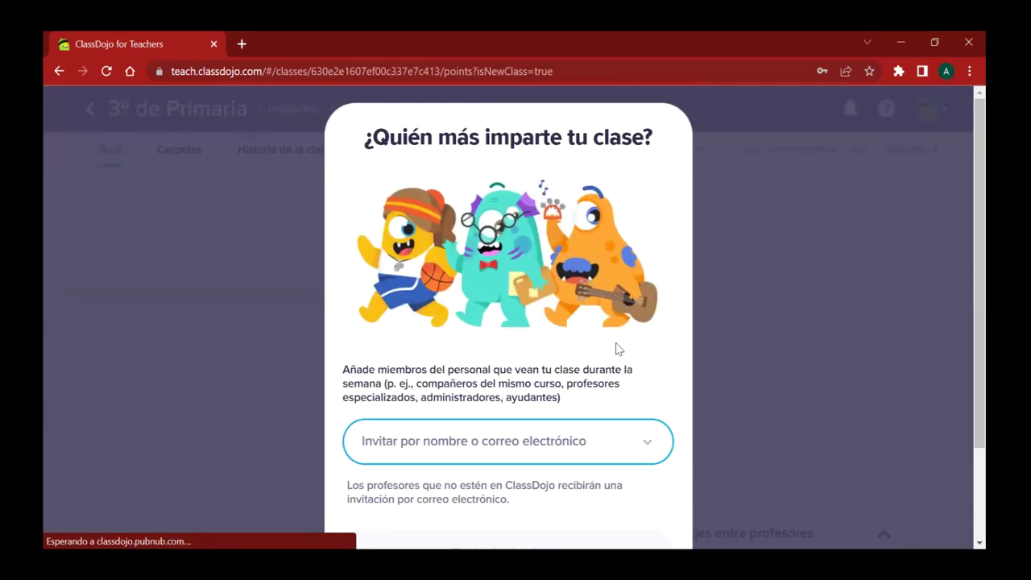
{"action": "scroll", "coordinate": [497, 306], "scroll_direction": "down", "scroll_amount": 1}
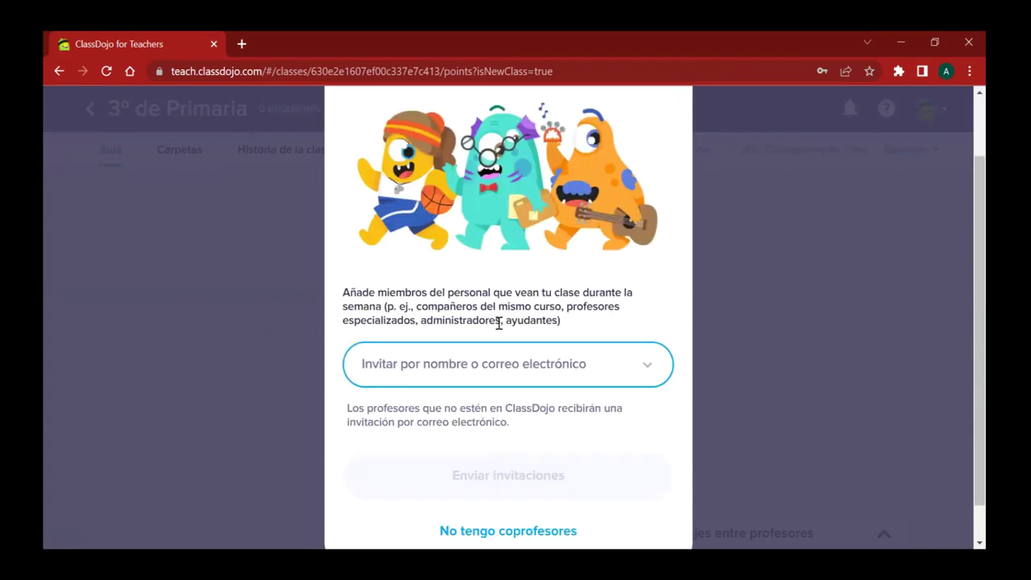
{"action": "scroll", "coordinate": [520, 361], "scroll_direction": "down", "scroll_amount": 1}
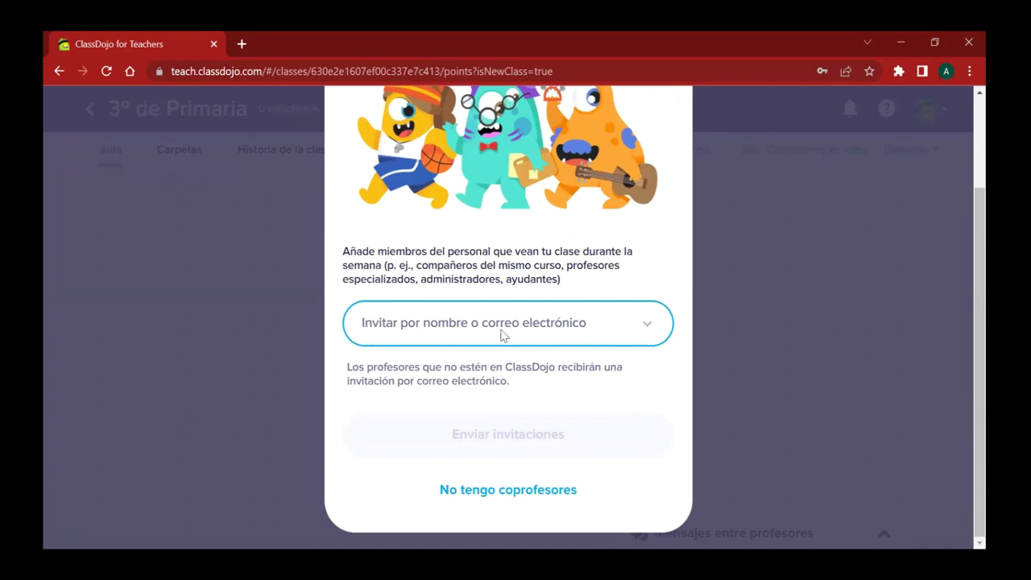
{"action": "left_click", "coordinate": [501, 494]}
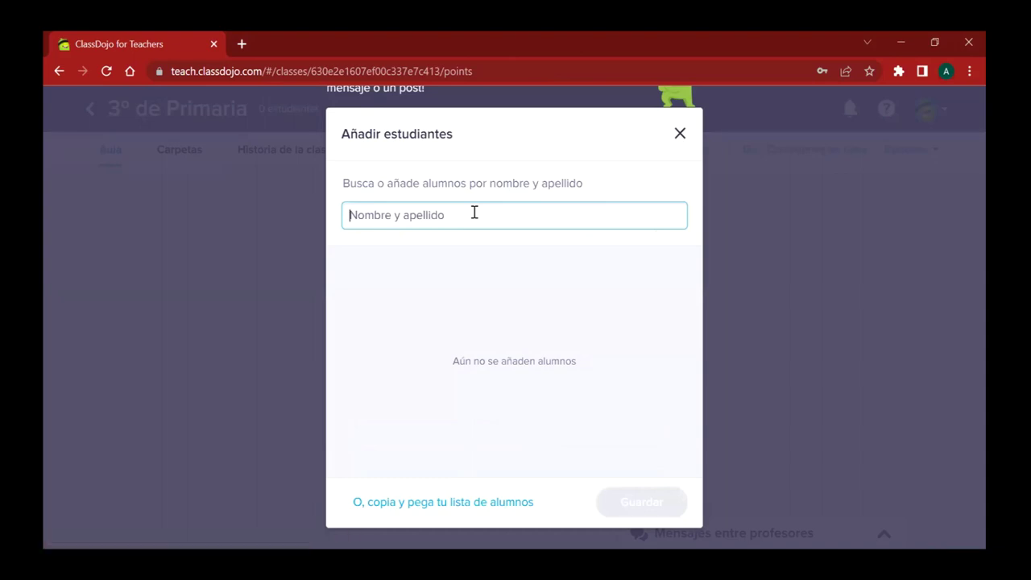
Step: Add one new student to the class by first name and surname initial, save the roster and dismiss the family connection offer
{"action": "type", "text": "Juan"}
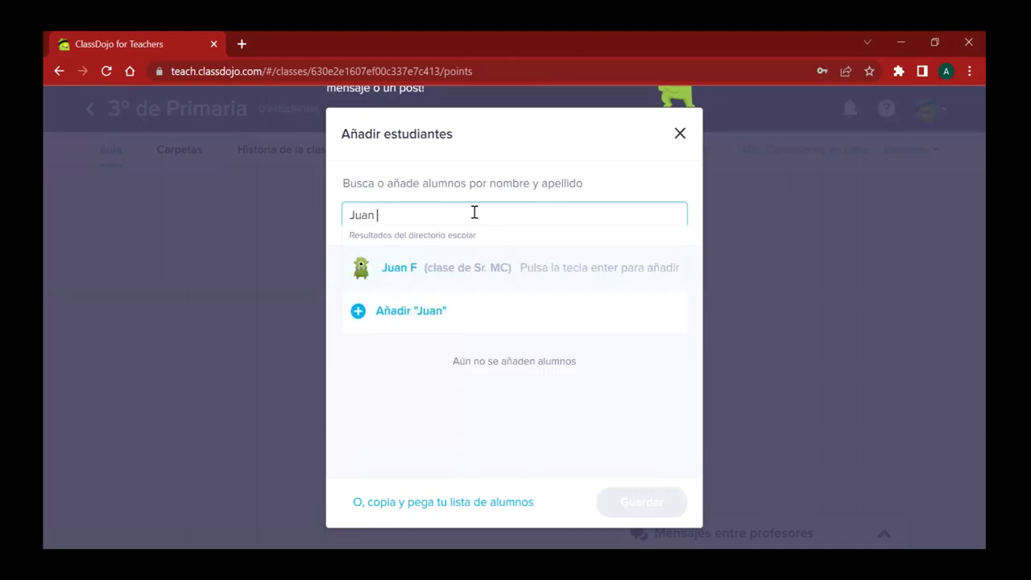
{"action": "type", "text": " M"}
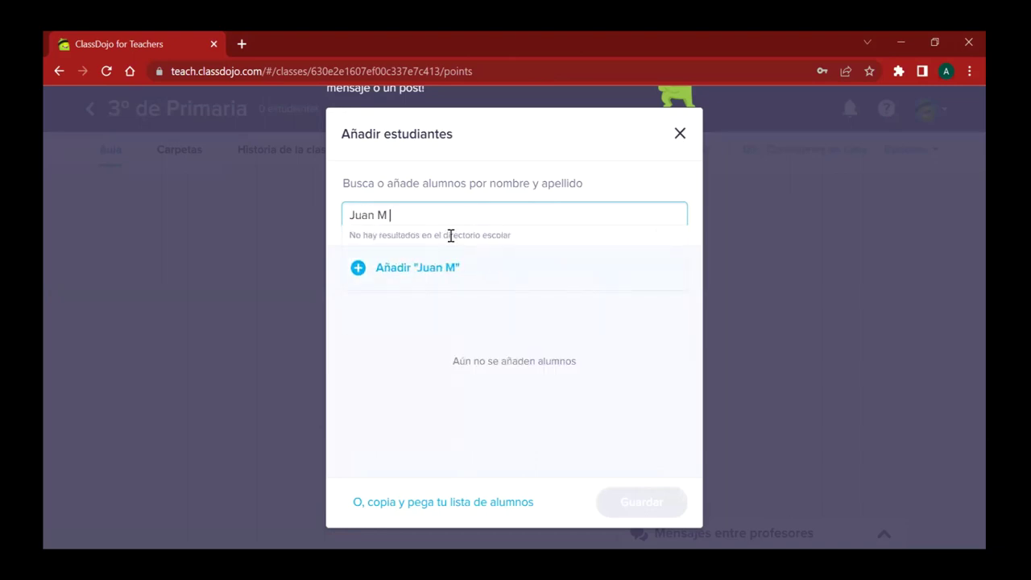
{"action": "left_click", "coordinate": [399, 268]}
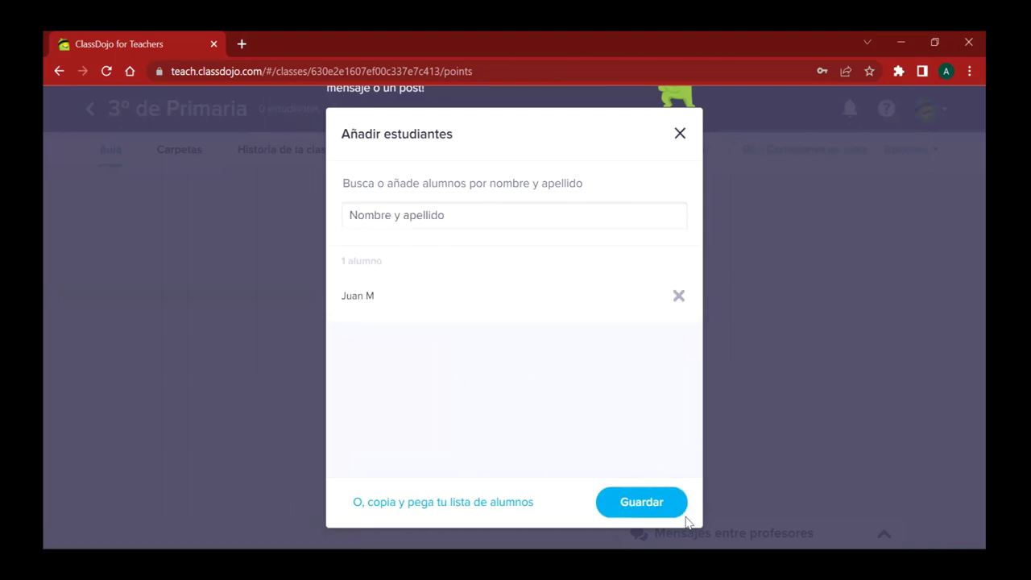
{"action": "left_click", "coordinate": [633, 503]}
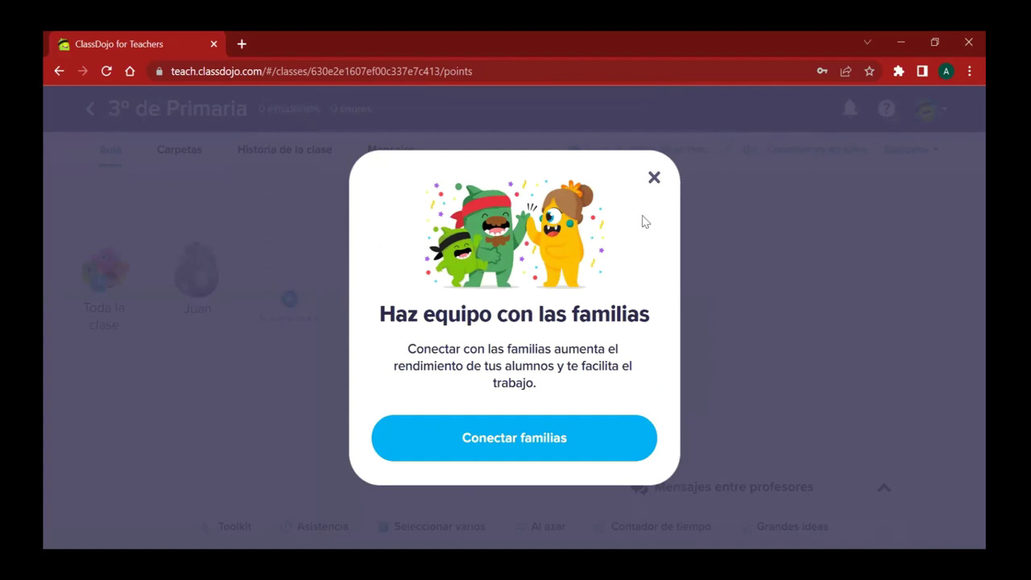
{"action": "left_click", "coordinate": [654, 178]}
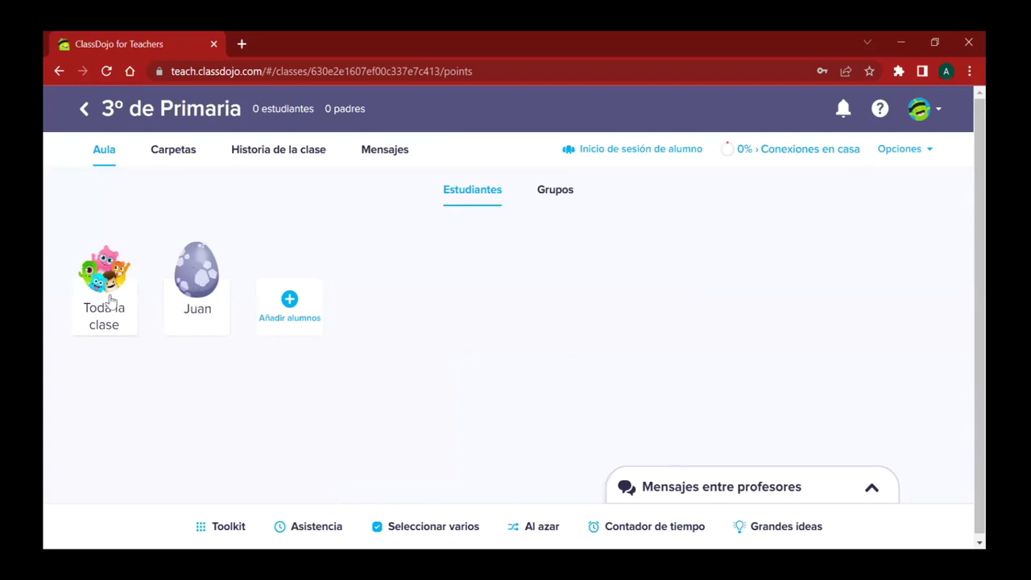
Step: View the feedback options for the new student and for the whole class
{"action": "left_click", "coordinate": [197, 277]}
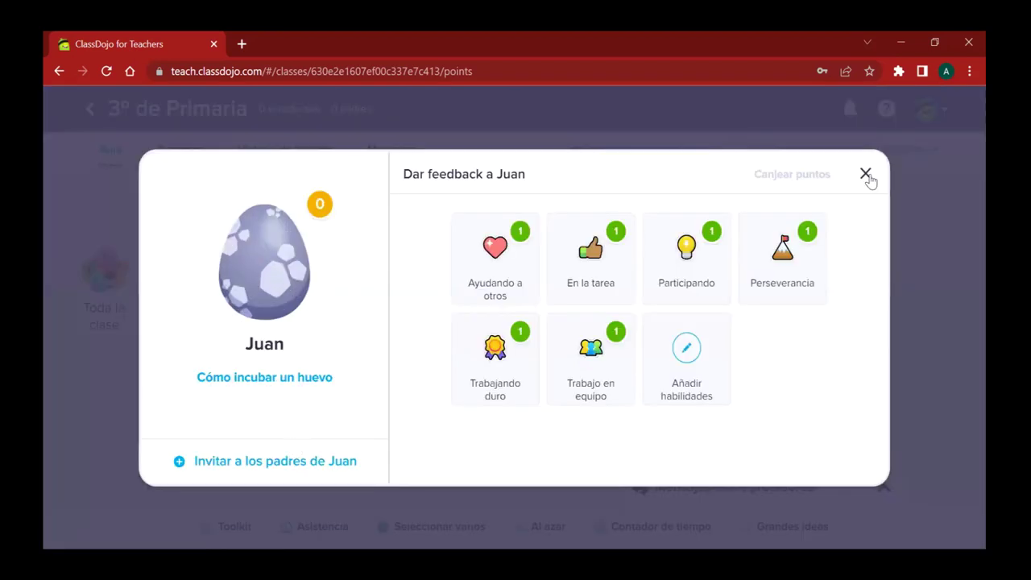
{"action": "left_click", "coordinate": [100, 289]}
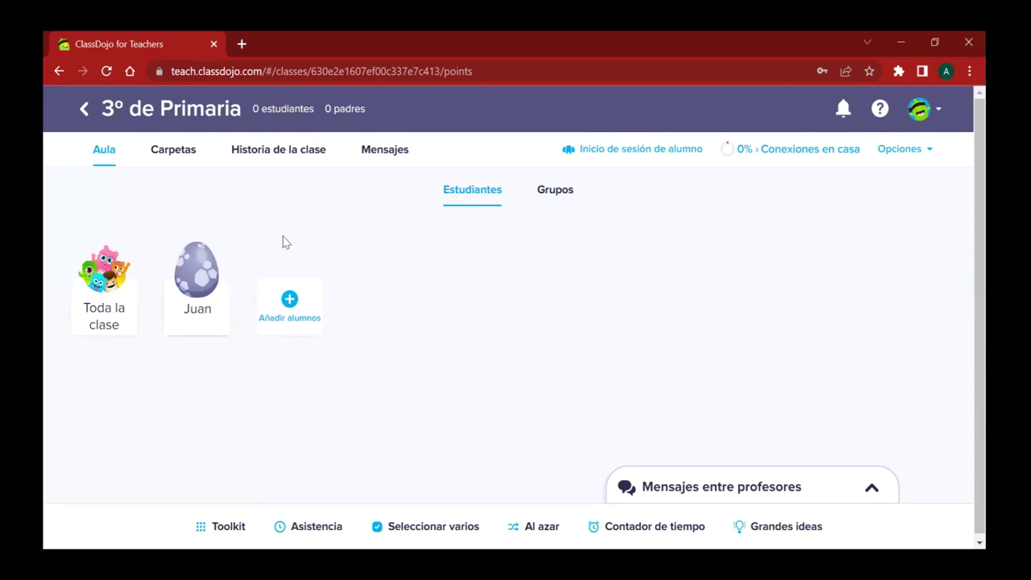
Step: Set the automatic hatching date of the monster eggs to September 12, 2022 in the class settings and save it
{"action": "left_click", "coordinate": [923, 153]}
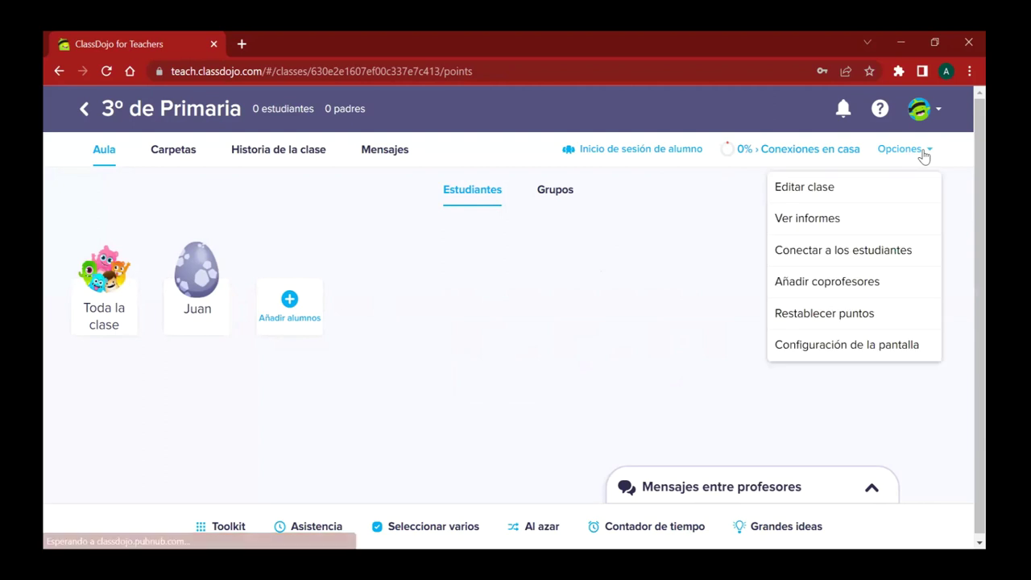
{"action": "left_click", "coordinate": [828, 191]}
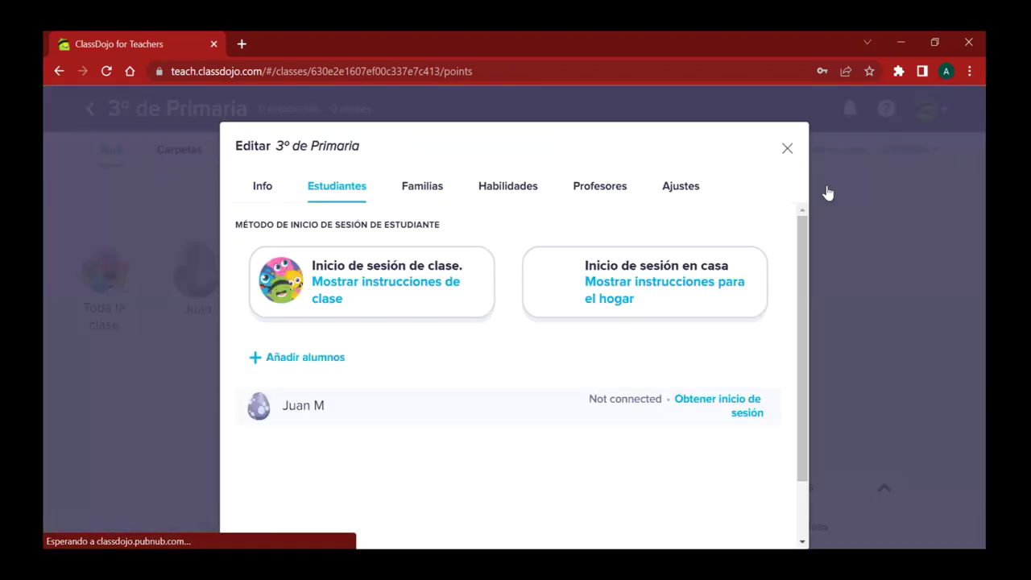
{"action": "left_click", "coordinate": [685, 187]}
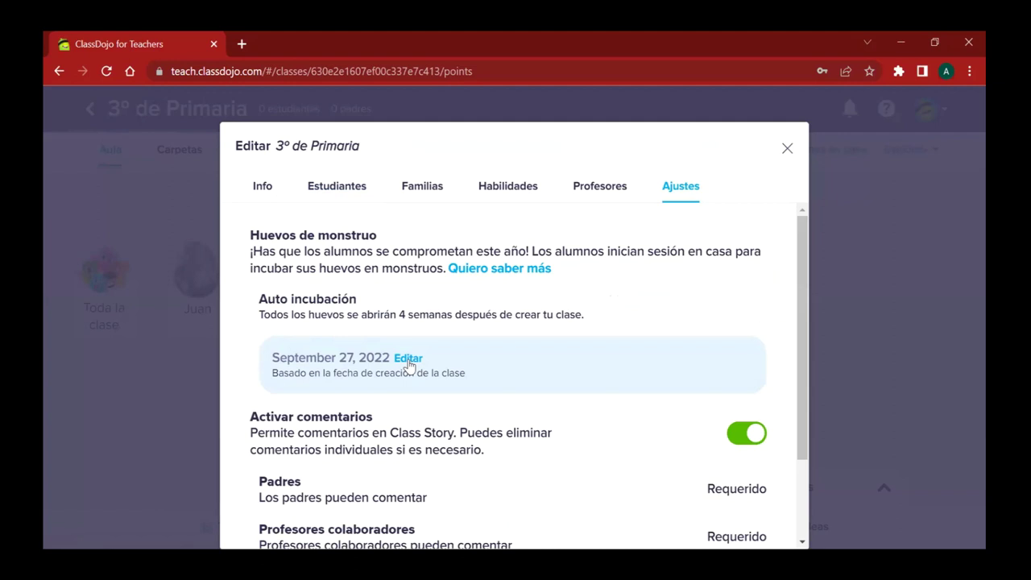
{"action": "left_click", "coordinate": [408, 359]}
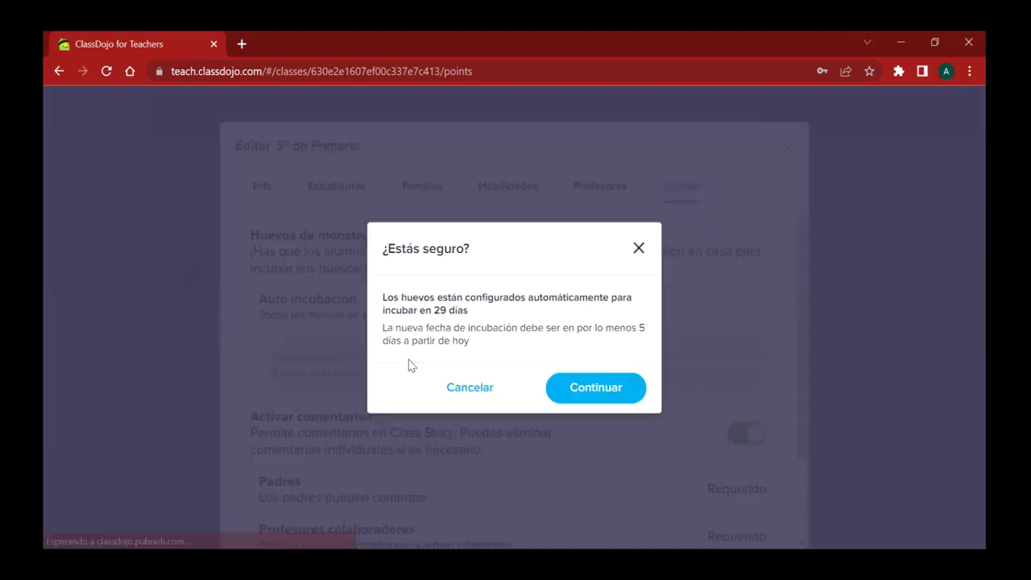
{"action": "left_click", "coordinate": [588, 390]}
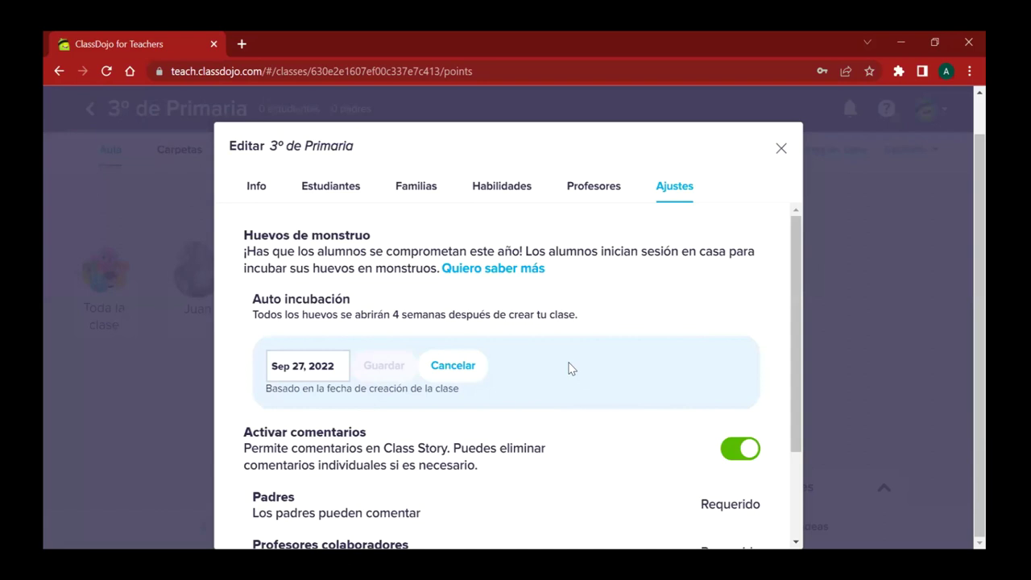
{"action": "left_click", "coordinate": [311, 370]}
{"action": "scroll", "coordinate": [564, 379], "scroll_direction": "down", "scroll_amount": 2}
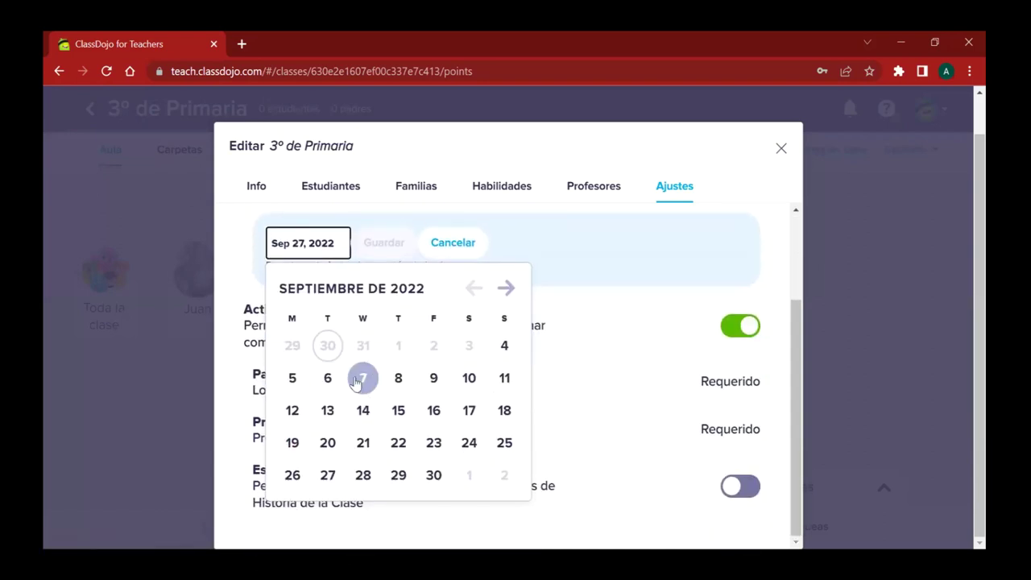
{"action": "left_click", "coordinate": [293, 380]}
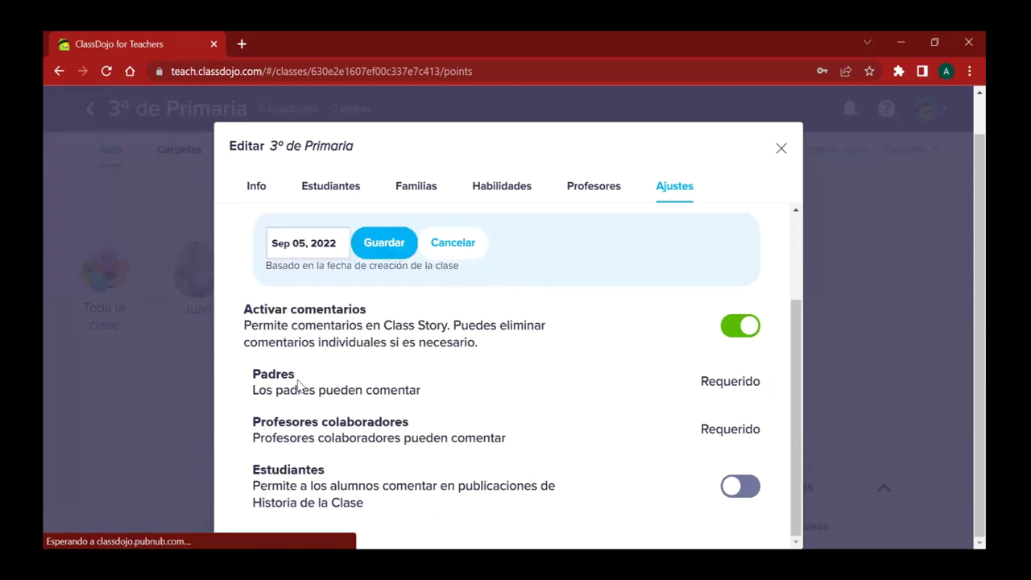
{"action": "left_click", "coordinate": [316, 253]}
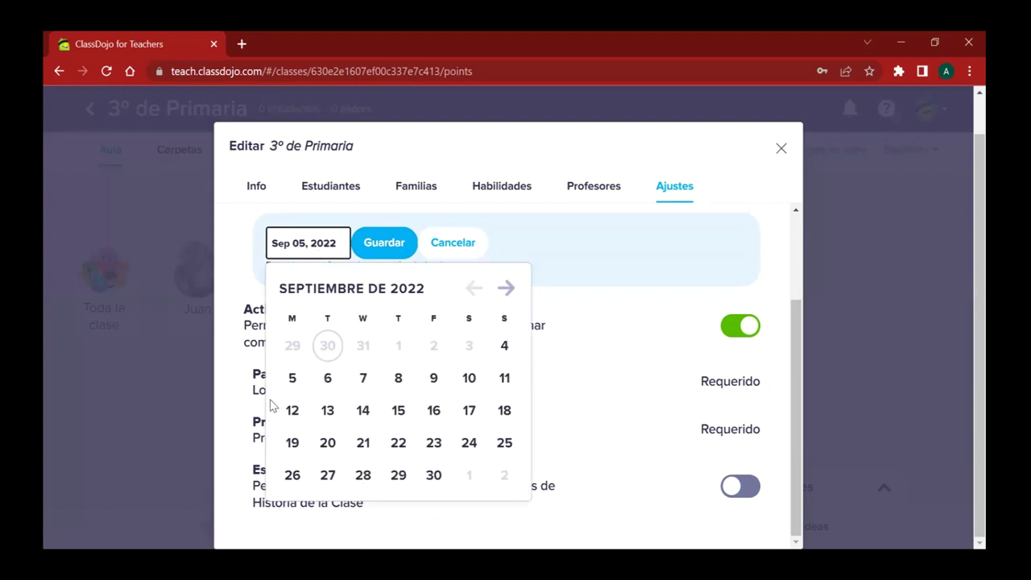
{"action": "left_click", "coordinate": [295, 411]}
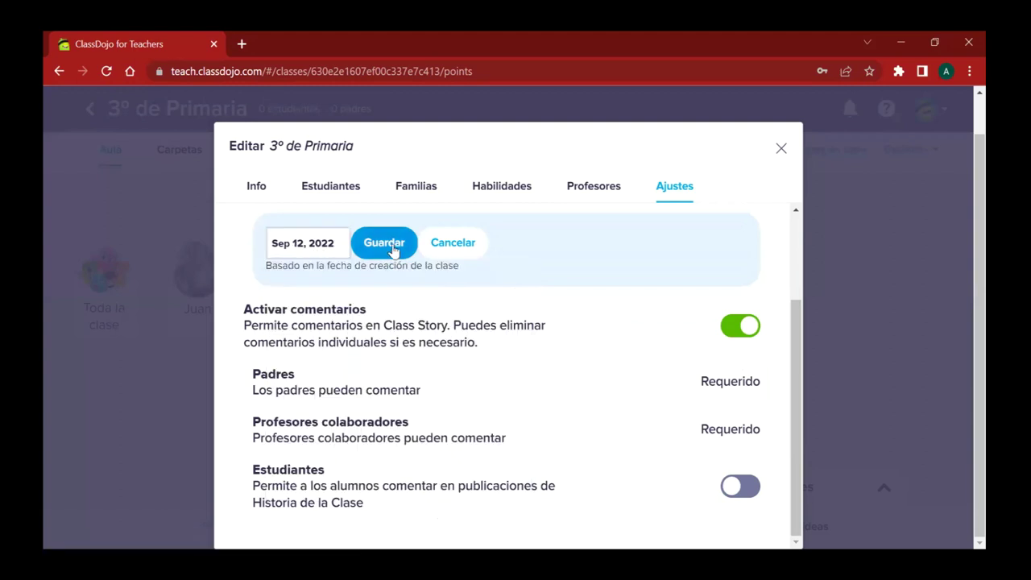
{"action": "left_click", "coordinate": [393, 250]}
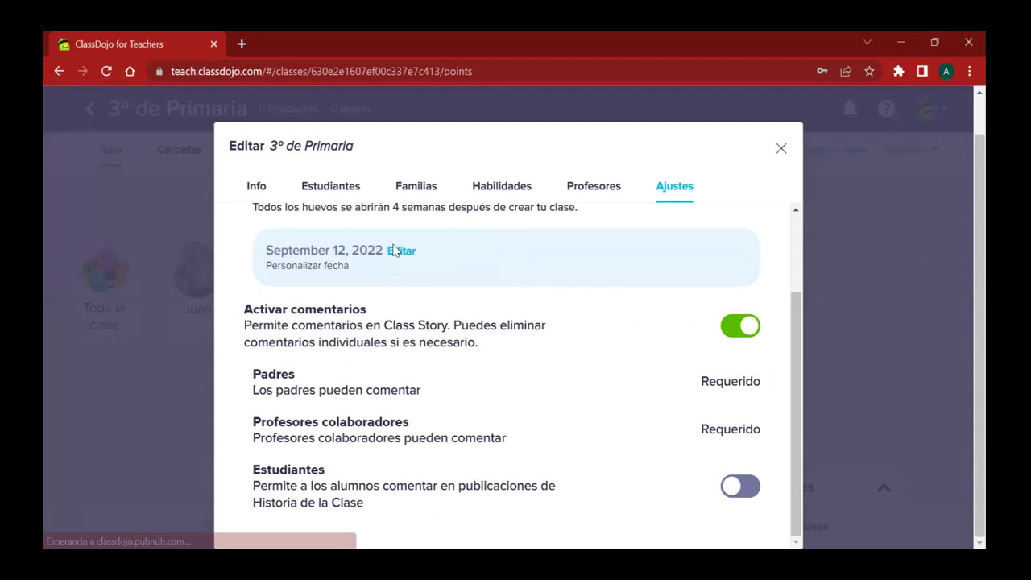
{"action": "left_click", "coordinate": [781, 149]}
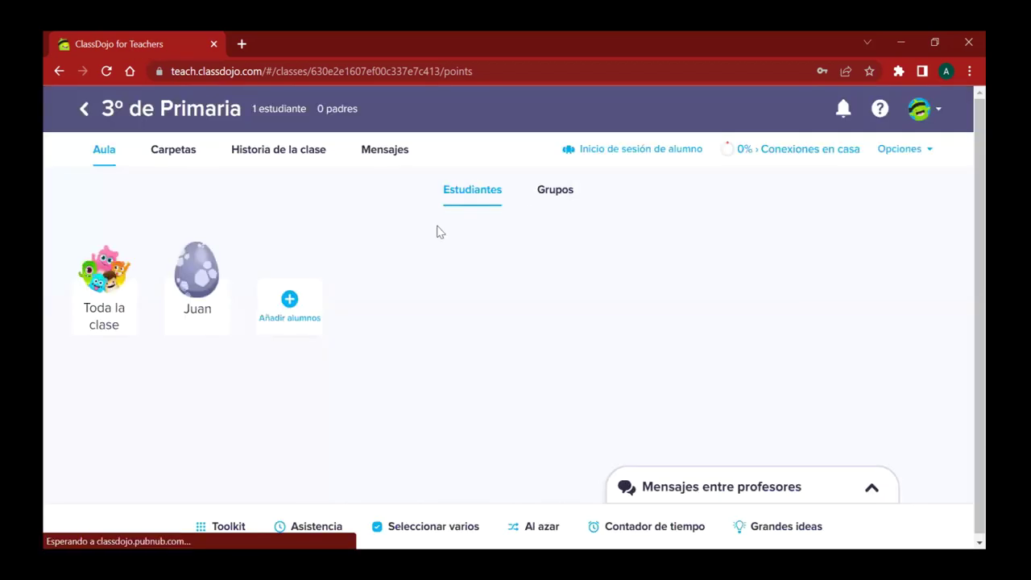
Step: Hatch the student's egg manually from the student's profile in the class editor, save it and return to the class overview
{"action": "left_click", "coordinate": [198, 277]}
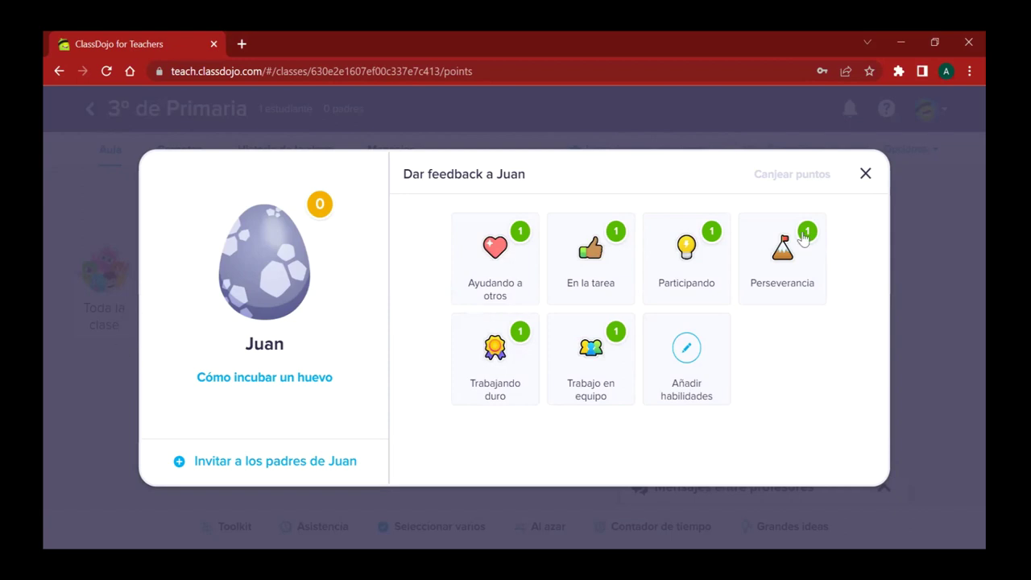
{"action": "left_click", "coordinate": [865, 173]}
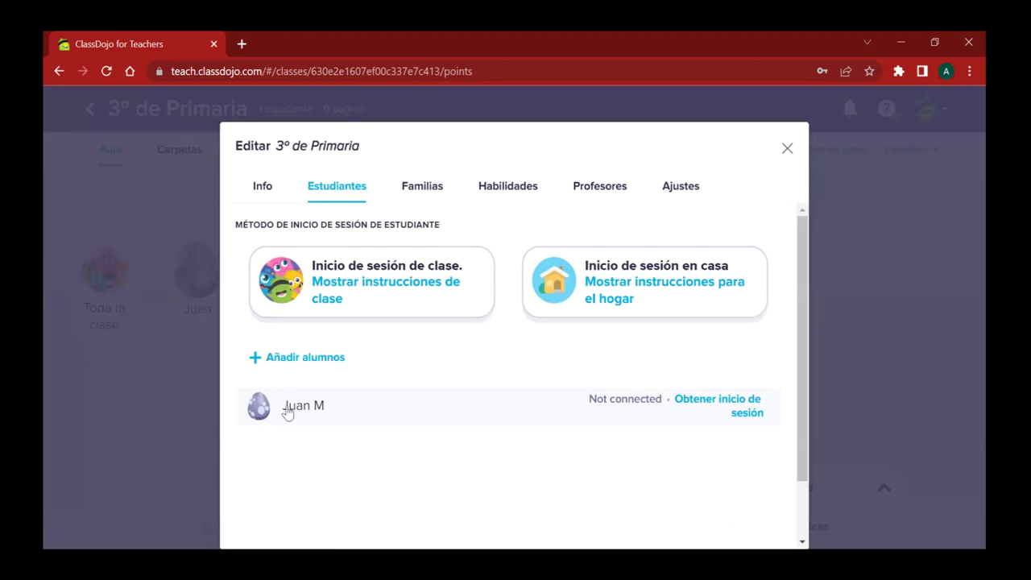
{"action": "left_click", "coordinate": [259, 411]}
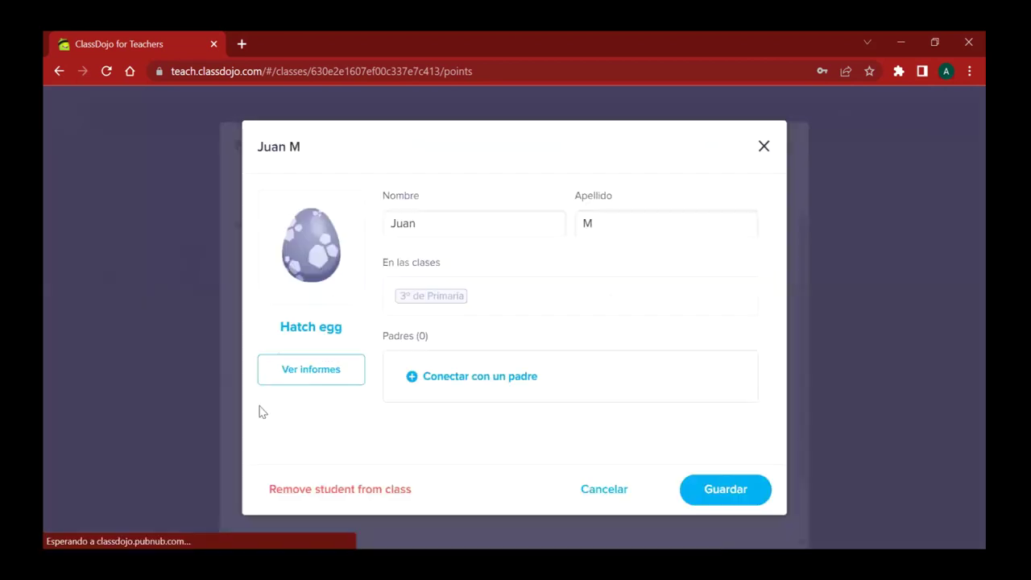
{"action": "left_click", "coordinate": [313, 328]}
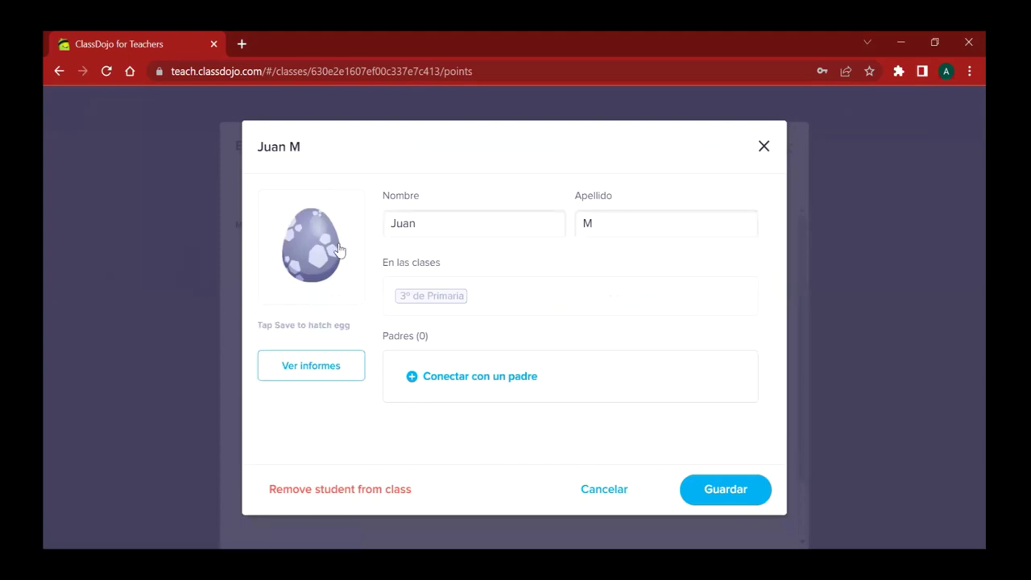
{"action": "left_click", "coordinate": [310, 266]}
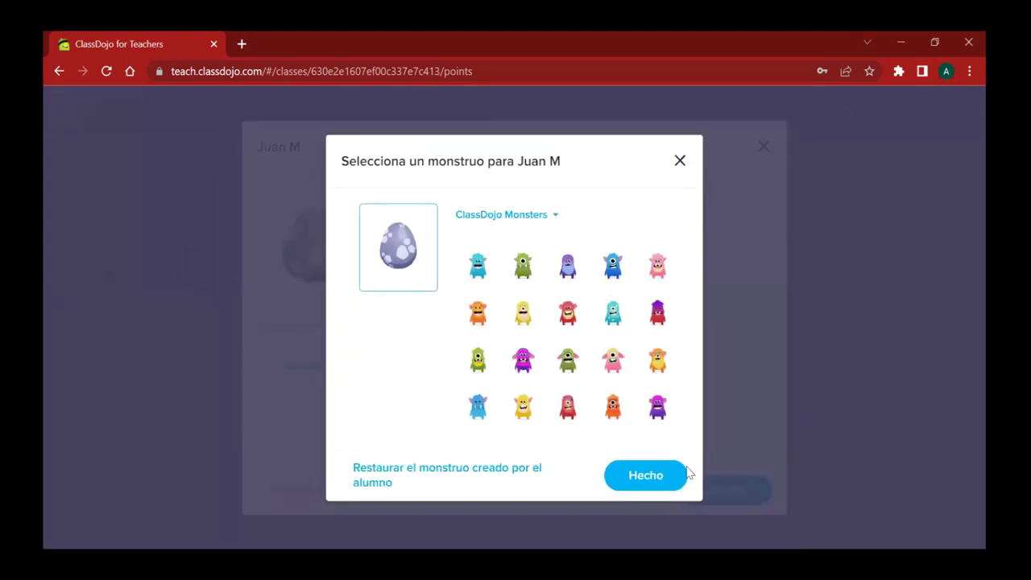
{"action": "left_click", "coordinate": [640, 477]}
{"action": "left_click", "coordinate": [726, 490]}
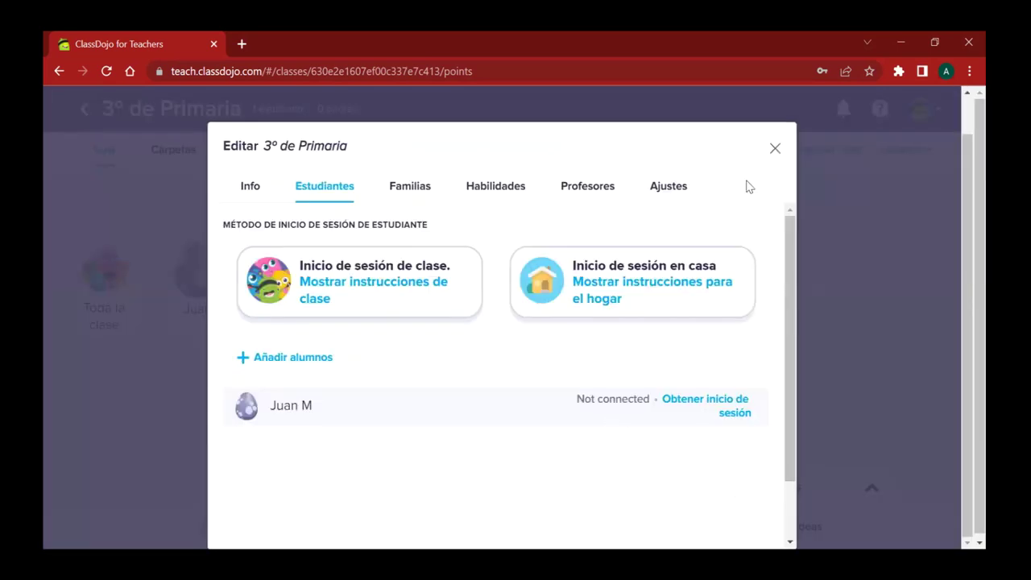
{"action": "left_click", "coordinate": [776, 147]}
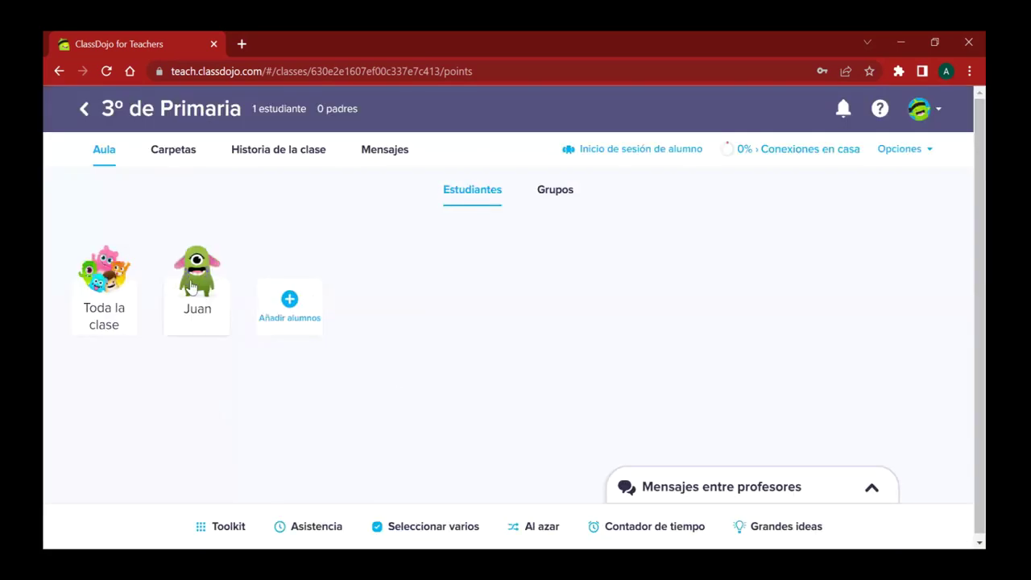
{"action": "left_click", "coordinate": [85, 111]}
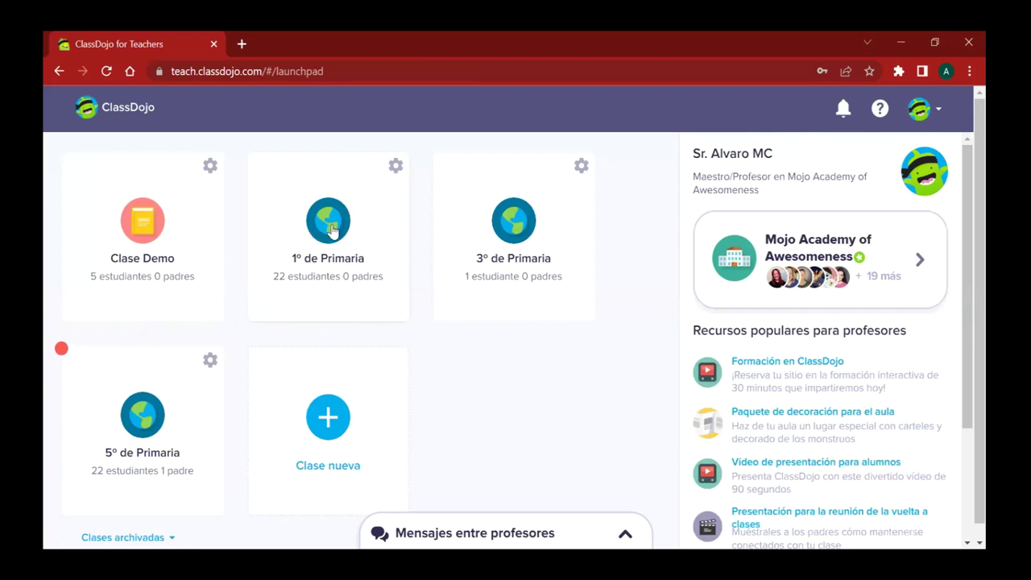
Step: Open the 5º de Primaria class and look over all its students' monsters and points
{"action": "left_click", "coordinate": [137, 427]}
{"action": "scroll", "coordinate": [935, 149], "scroll_direction": "down", "scroll_amount": 2}
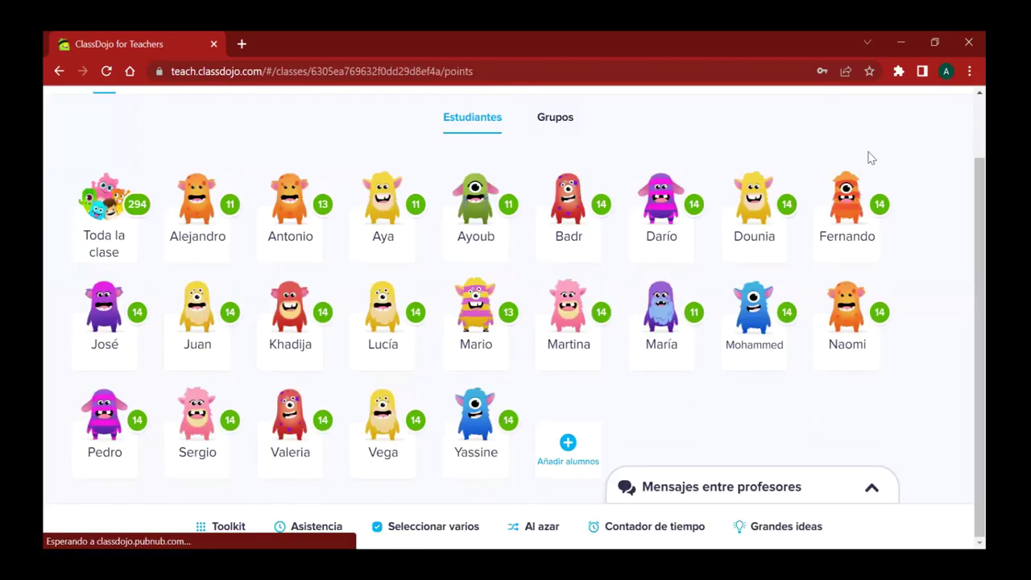
{"action": "scroll", "coordinate": [337, 276], "scroll_direction": "up", "scroll_amount": 1}
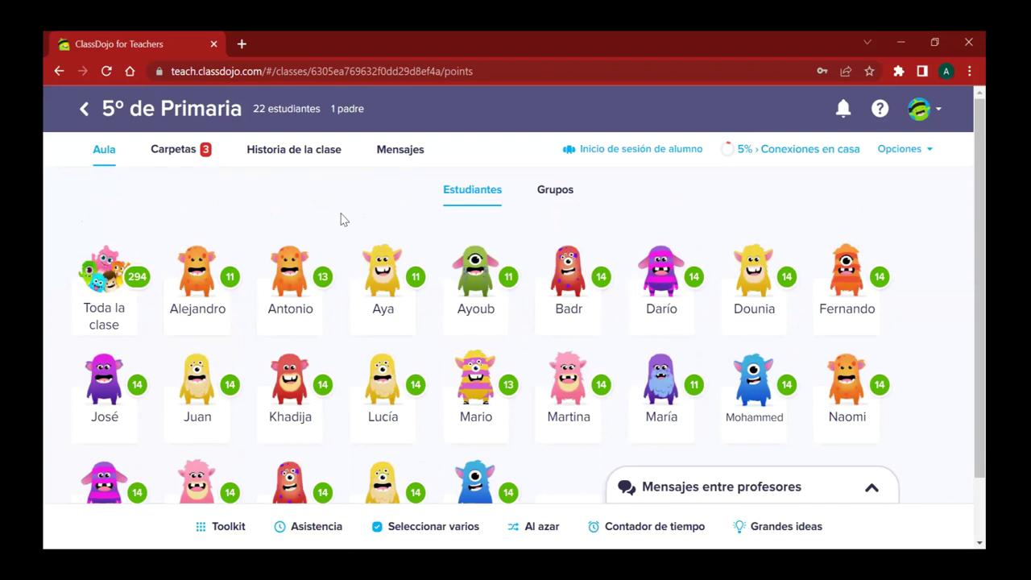
{"action": "scroll", "coordinate": [345, 234], "scroll_direction": "down", "scroll_amount": 2}
{"action": "scroll", "coordinate": [639, 362], "scroll_direction": "up", "scroll_amount": 2}
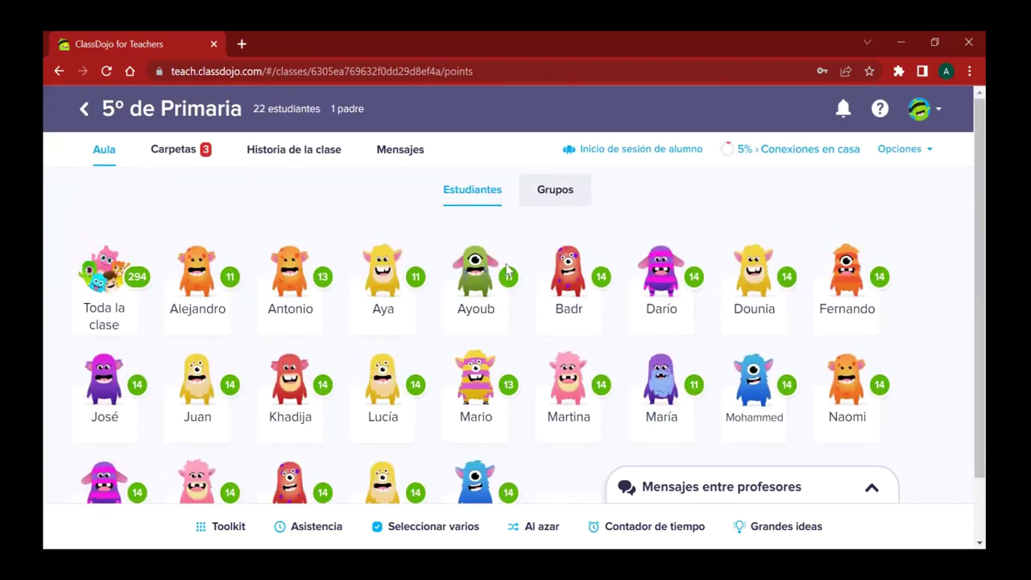
{"action": "scroll", "coordinate": [382, 198], "scroll_direction": "down", "scroll_amount": 2}
{"action": "scroll", "coordinate": [377, 255], "scroll_direction": "up", "scroll_amount": 2}
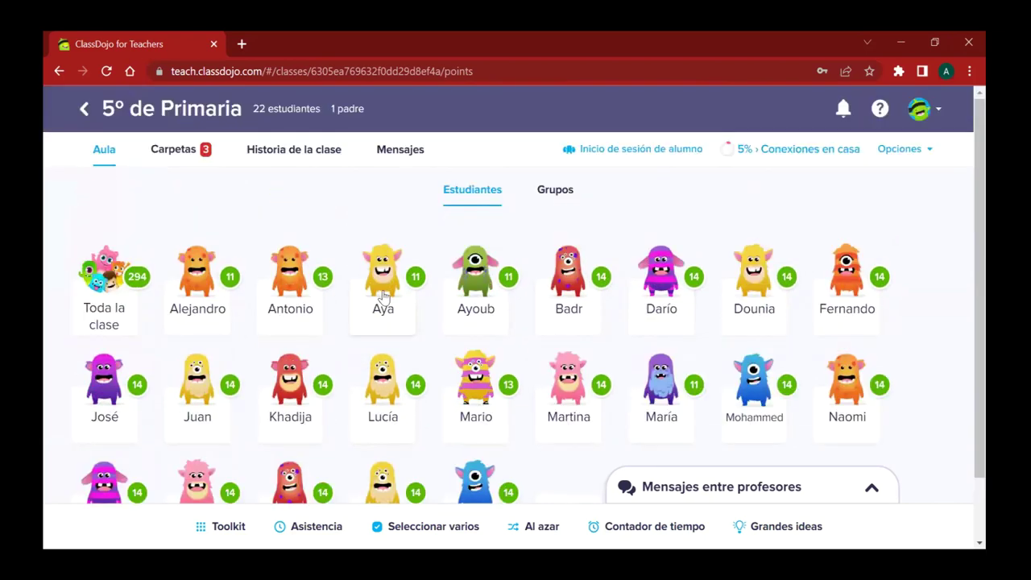
{"action": "scroll", "coordinate": [294, 256], "scroll_direction": "down", "scroll_amount": 2}
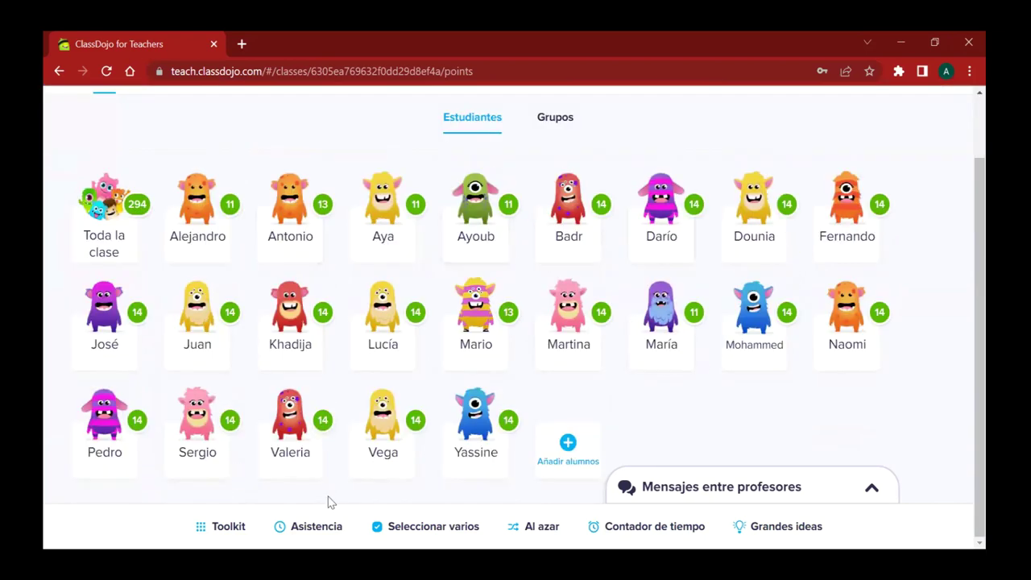
{"action": "scroll", "coordinate": [532, 384], "scroll_direction": "up", "scroll_amount": 2}
{"action": "scroll", "coordinate": [382, 479], "scroll_direction": "down", "scroll_amount": 1}
Step: Start taking attendance, mark the first listed student as absent and dismiss the attendance hint
{"action": "left_click", "coordinate": [281, 526]}
{"action": "scroll", "coordinate": [362, 331], "scroll_direction": "up", "scroll_amount": 2}
{"action": "left_click", "coordinate": [198, 274]}
{"action": "left_click", "coordinate": [198, 274]}
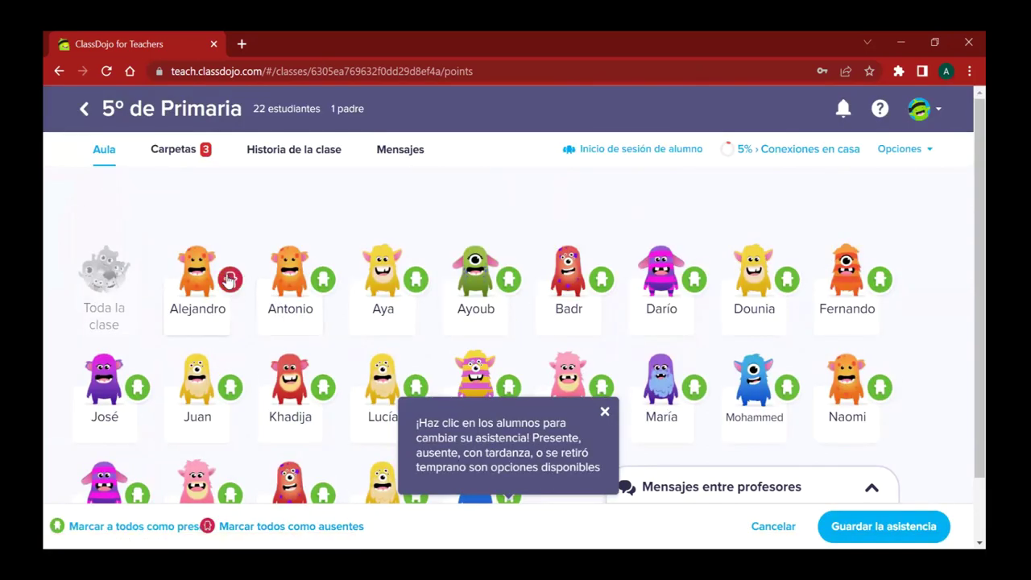
{"action": "left_click", "coordinate": [605, 413]}
{"action": "scroll", "coordinate": [426, 235], "scroll_direction": "down", "scroll_amount": 1}
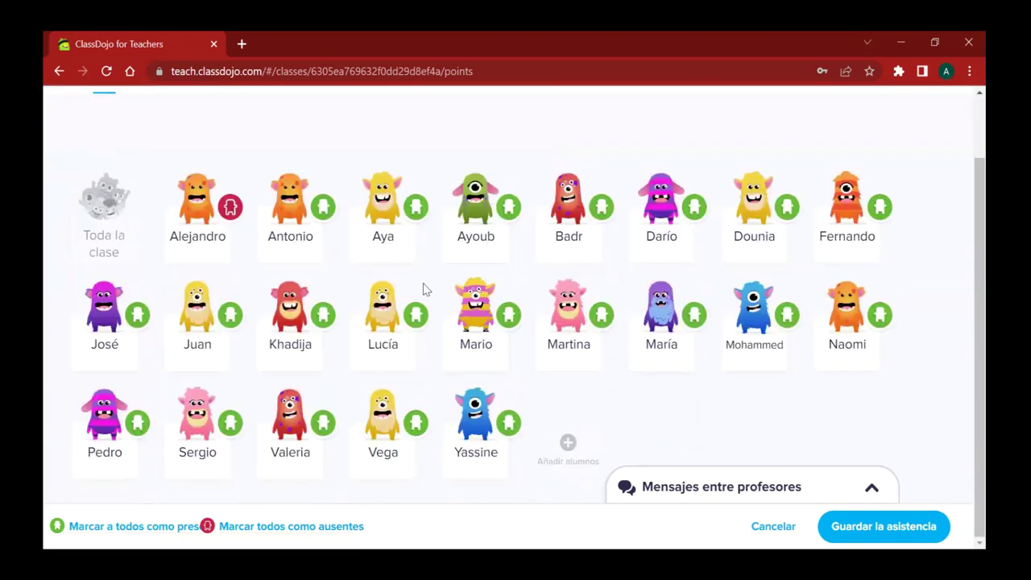
Step: Mark the third student in the second row absent, give the striped monster's student the yellow attendance status, and save the attendance
{"action": "left_click", "coordinate": [322, 315]}
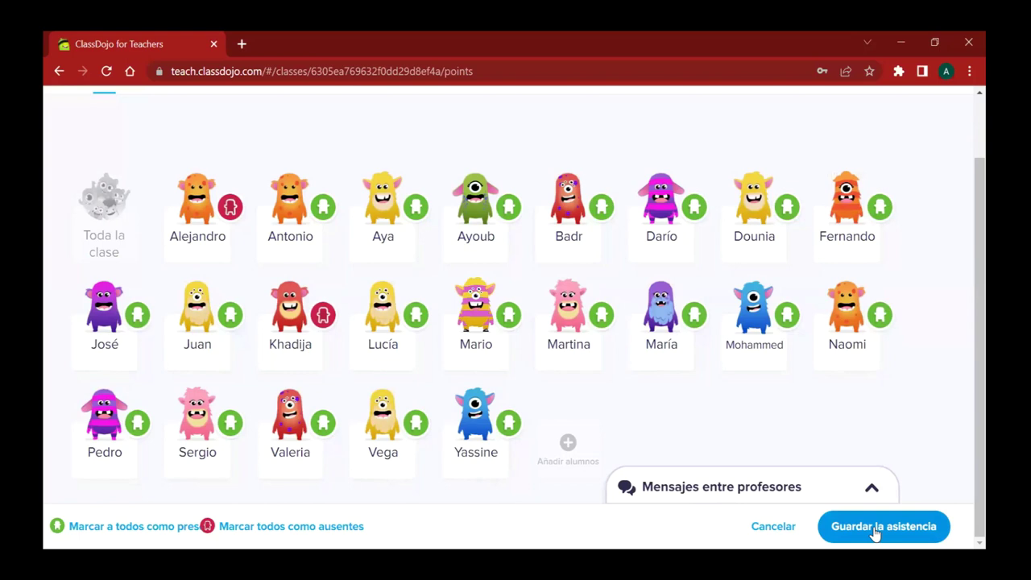
{"action": "left_click", "coordinate": [508, 315]}
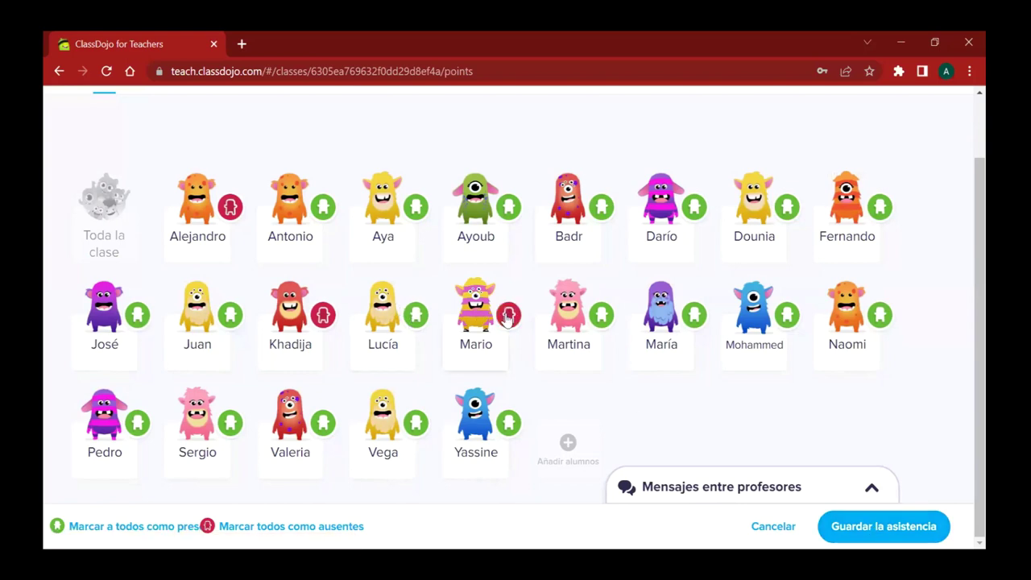
{"action": "left_click", "coordinate": [508, 315]}
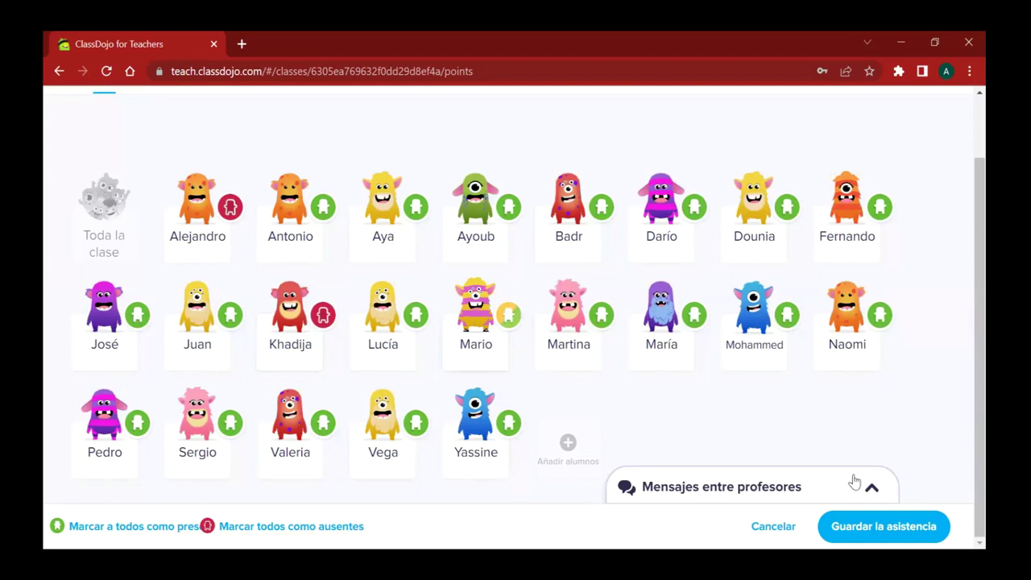
{"action": "left_click", "coordinate": [876, 536]}
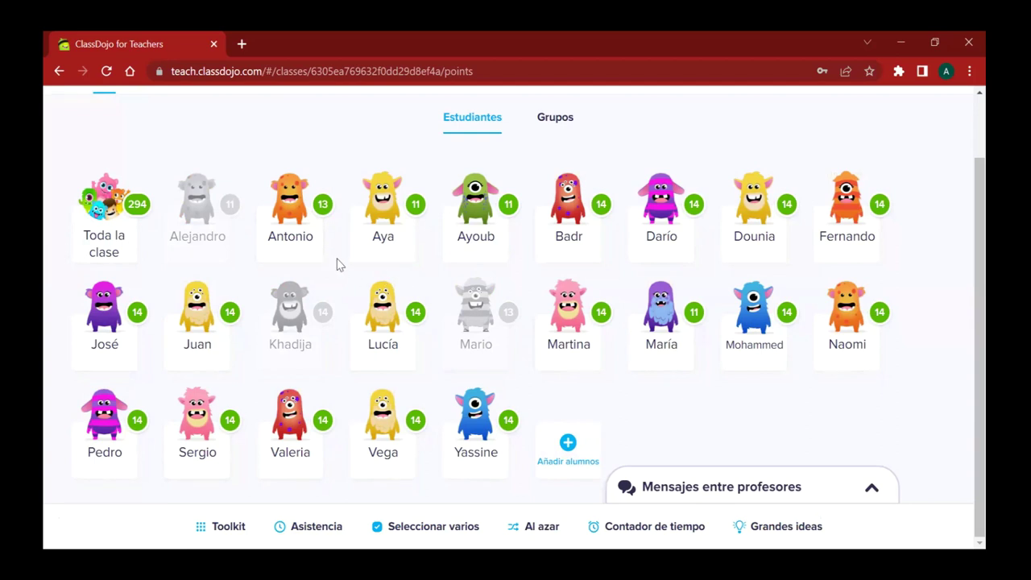
Step: Give the whole class one positive point for En la tarea
{"action": "left_click", "coordinate": [101, 219]}
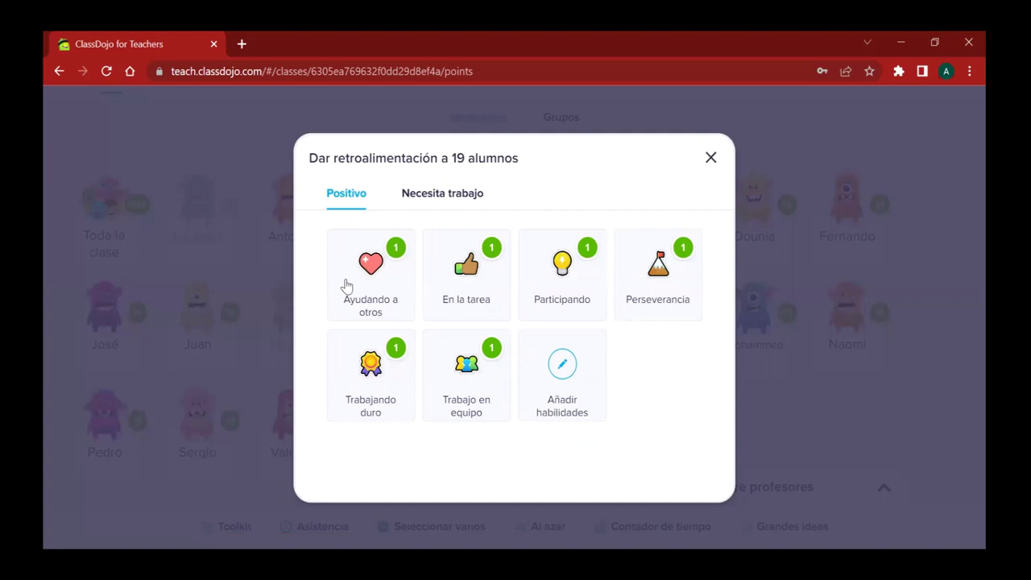
{"action": "left_click", "coordinate": [453, 277]}
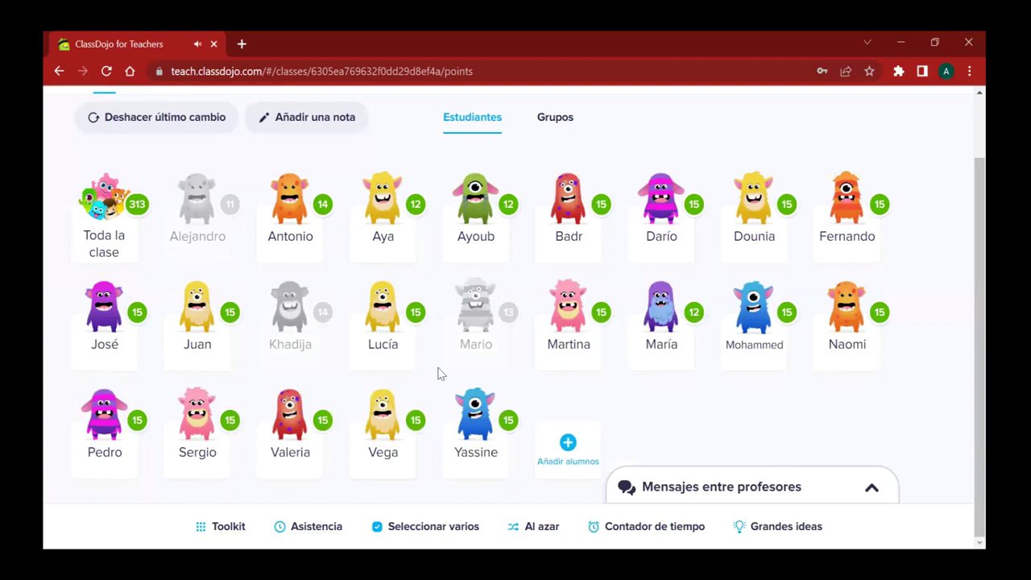
{"action": "scroll", "coordinate": [439, 373], "scroll_direction": "up", "scroll_amount": 1}
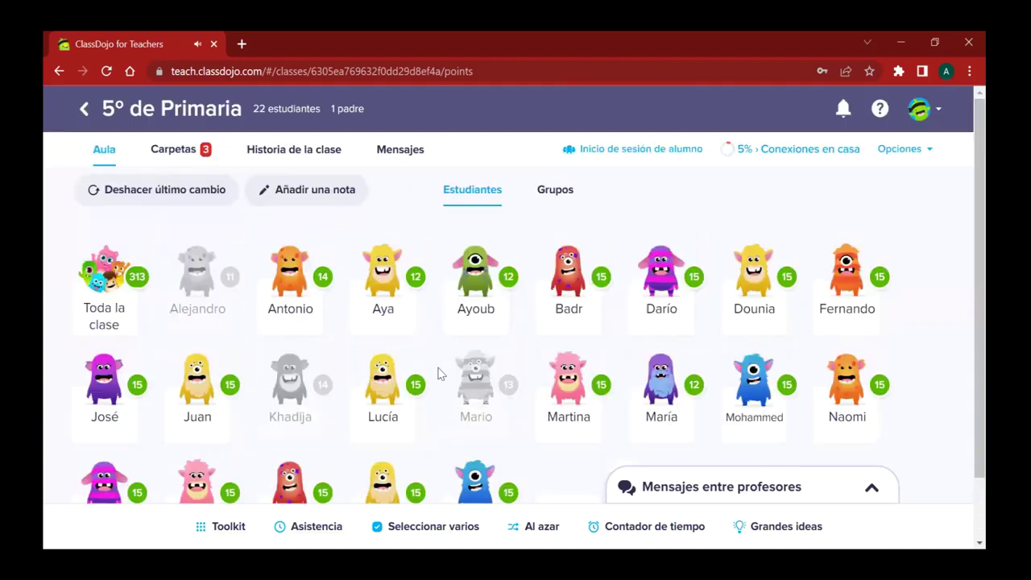
{"action": "left_click", "coordinate": [317, 195]}
{"action": "left_click", "coordinate": [426, 317]}
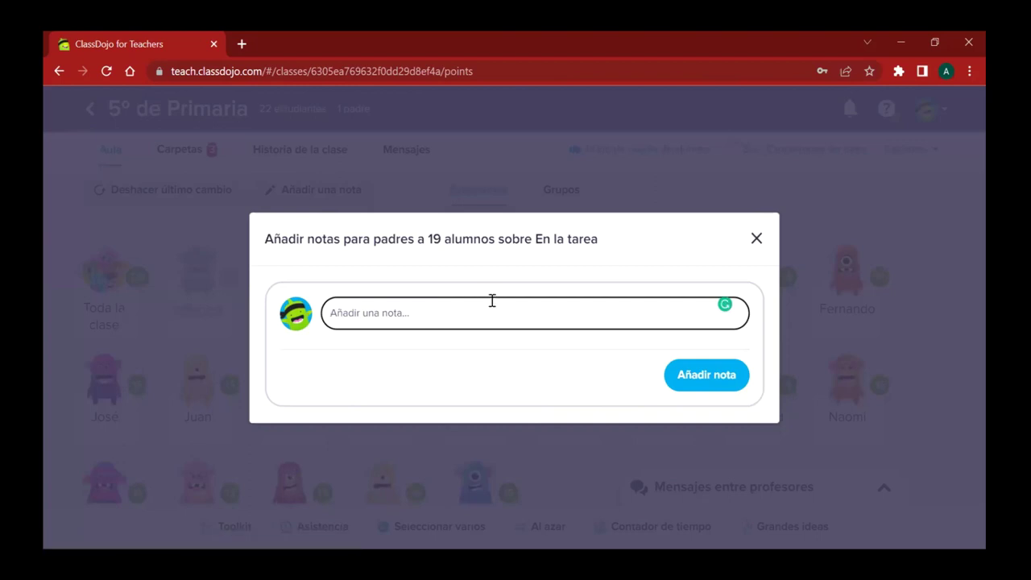
{"action": "left_click", "coordinate": [757, 239]}
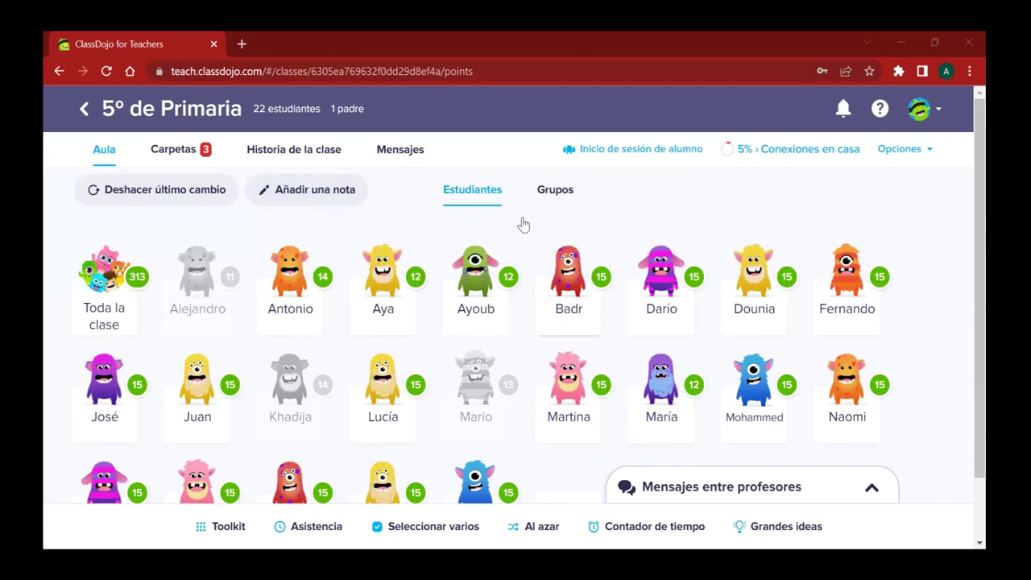
Step: Add the note "Ha trabajado muy bien en clase" for parents to the class's En la tarea feedback
{"action": "left_click", "coordinate": [303, 191]}
{"action": "left_click", "coordinate": [428, 315]}
{"action": "type", "text": "h"}
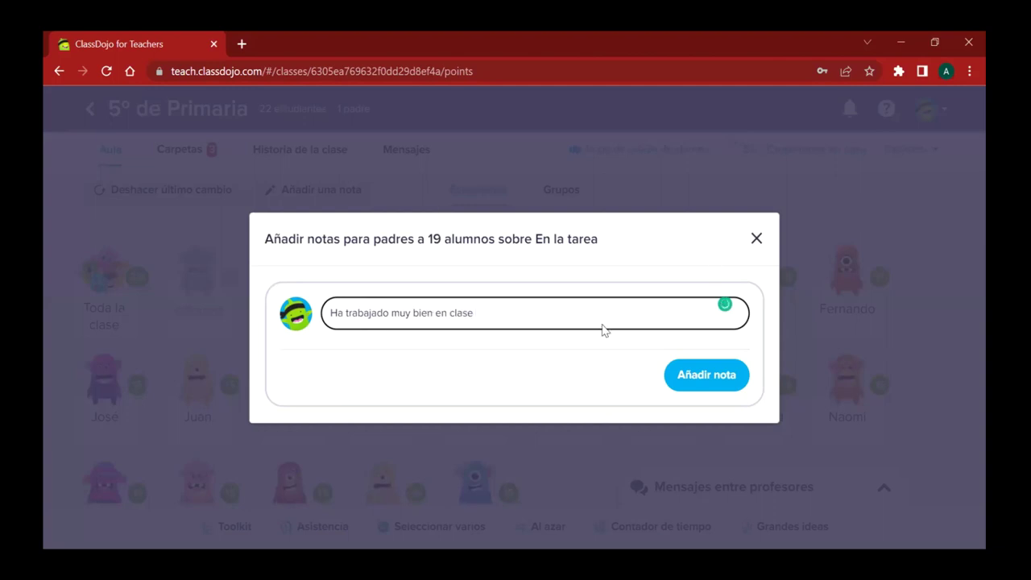
{"action": "key", "text": "Return"}
Step: Review the positive and needs-work feedback options for the student with the orange monster beside the absent first student
{"action": "scroll", "coordinate": [511, 326], "scroll_direction": "down", "scroll_amount": 1}
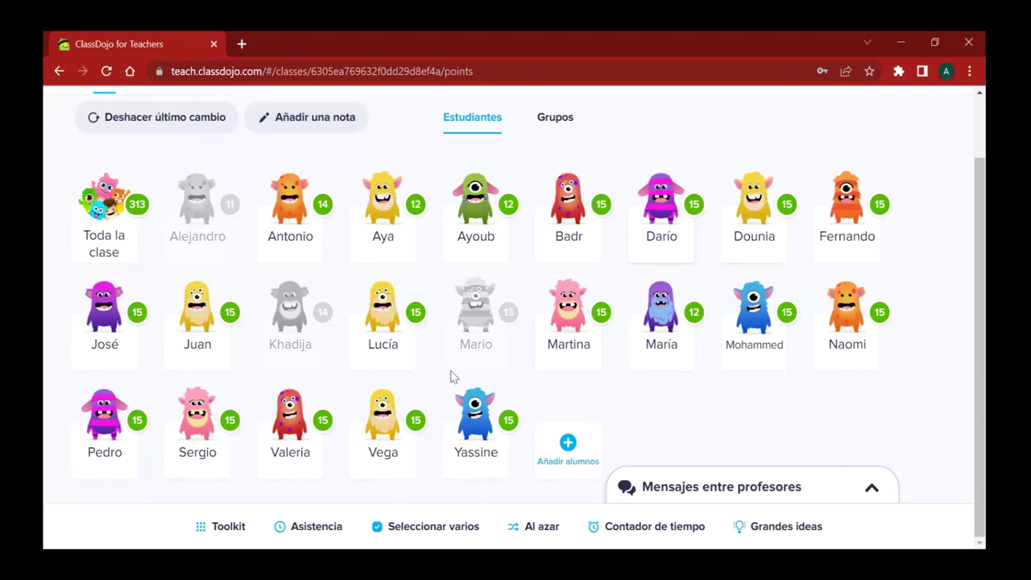
{"action": "scroll", "coordinate": [483, 377], "scroll_direction": "up", "scroll_amount": 2}
{"action": "left_click", "coordinate": [290, 284]}
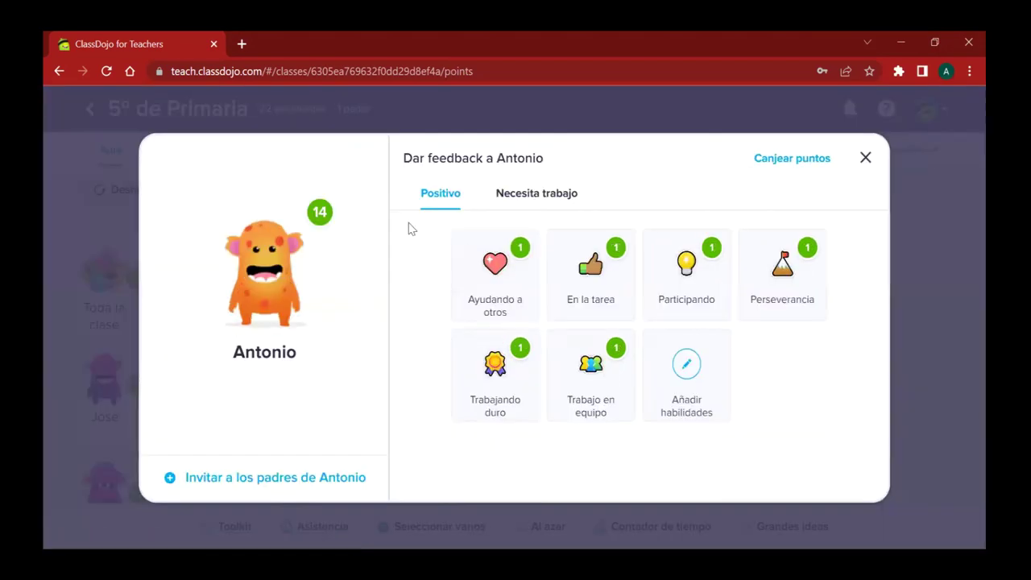
{"action": "left_click", "coordinate": [536, 193]}
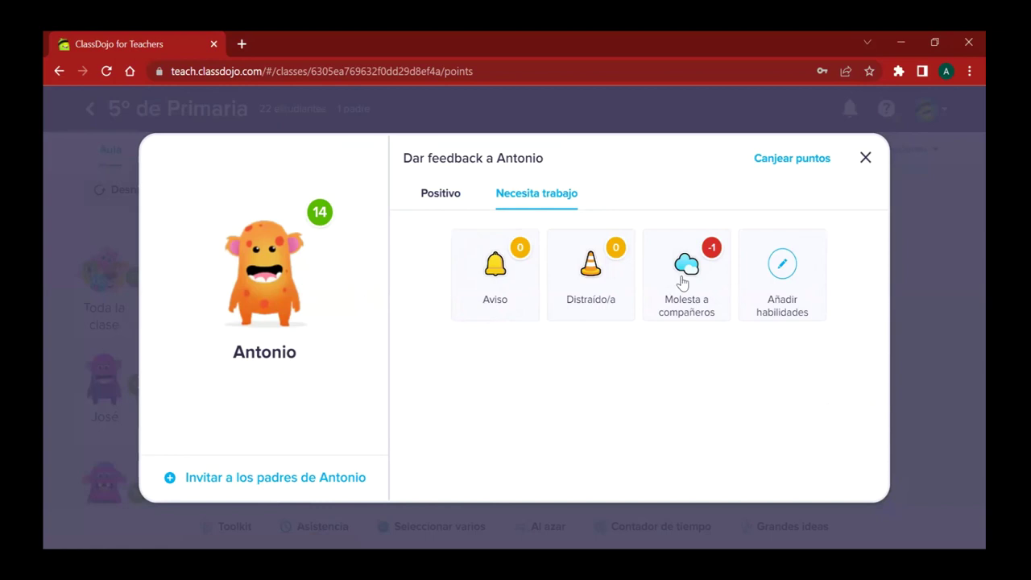
{"action": "left_click", "coordinate": [455, 198]}
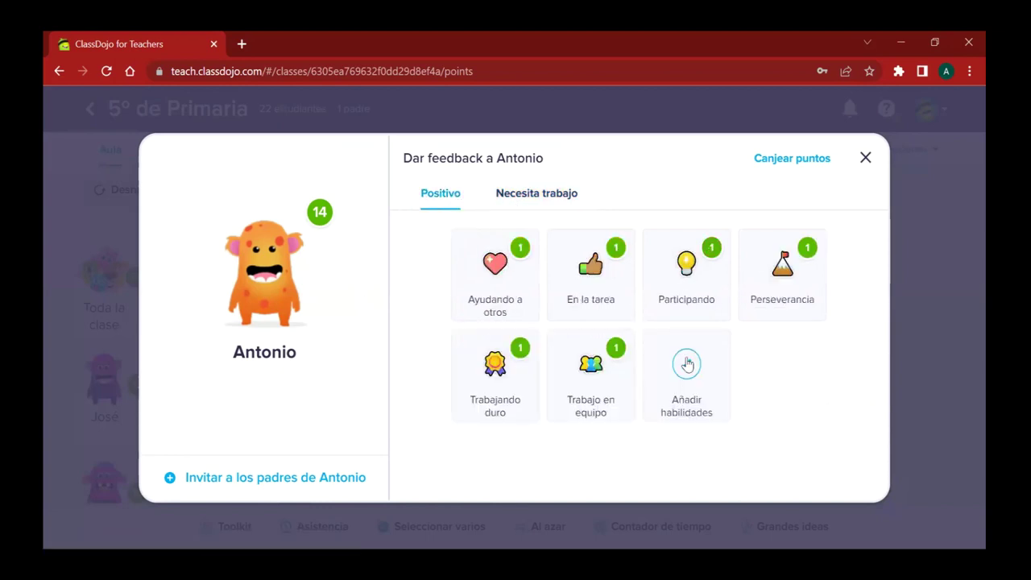
Step: Open the class skills for editing and start a new positive skill with the blue cloud icon
{"action": "left_click", "coordinate": [686, 364]}
{"action": "scroll", "coordinate": [556, 339], "scroll_direction": "down", "scroll_amount": 2}
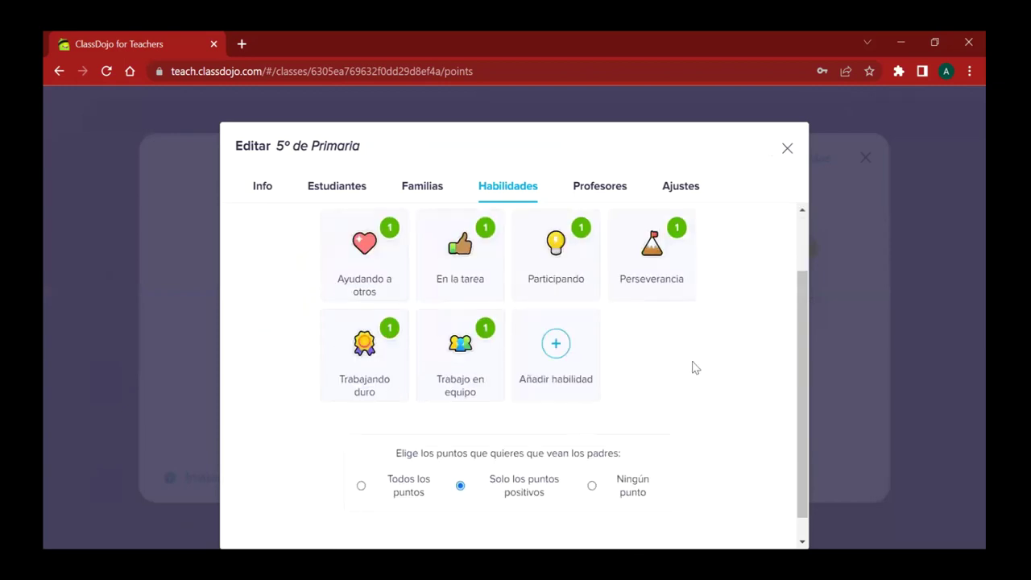
{"action": "scroll", "coordinate": [694, 375], "scroll_direction": "up", "scroll_amount": 2}
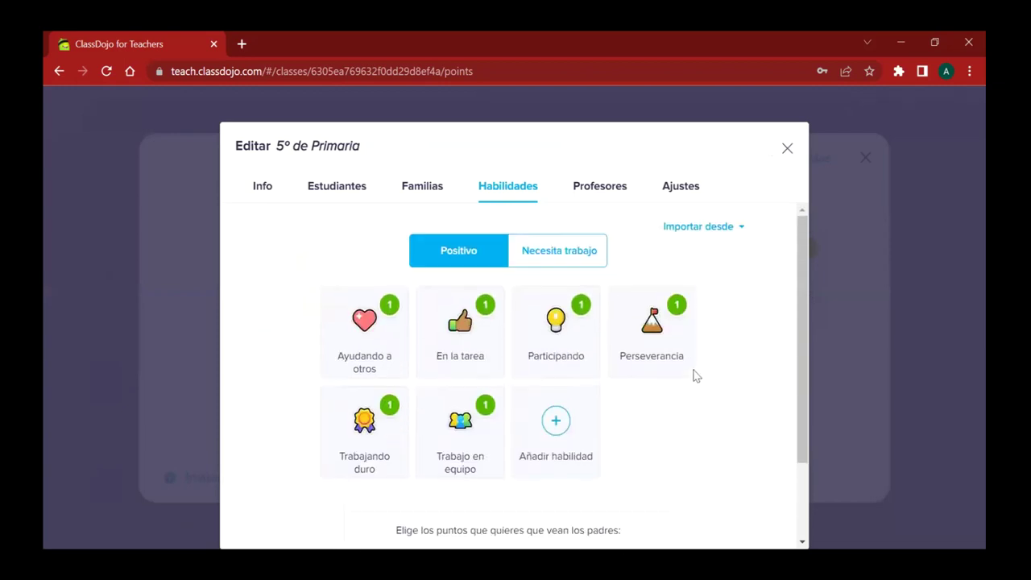
{"action": "left_click", "coordinate": [554, 419]}
{"action": "left_click", "coordinate": [531, 235]}
{"action": "scroll", "coordinate": [551, 309], "scroll_direction": "down", "scroll_amount": 1}
{"action": "scroll", "coordinate": [551, 309], "scroll_direction": "down", "scroll_amount": 10}
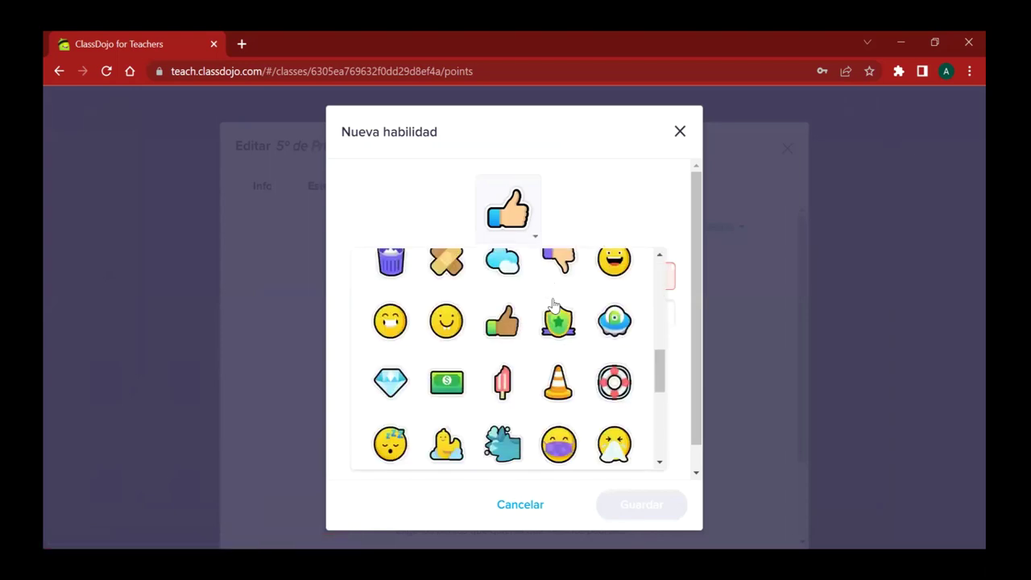
{"action": "scroll", "coordinate": [555, 306], "scroll_direction": "down", "scroll_amount": 3}
{"action": "scroll", "coordinate": [556, 311], "scroll_direction": "up", "scroll_amount": 3}
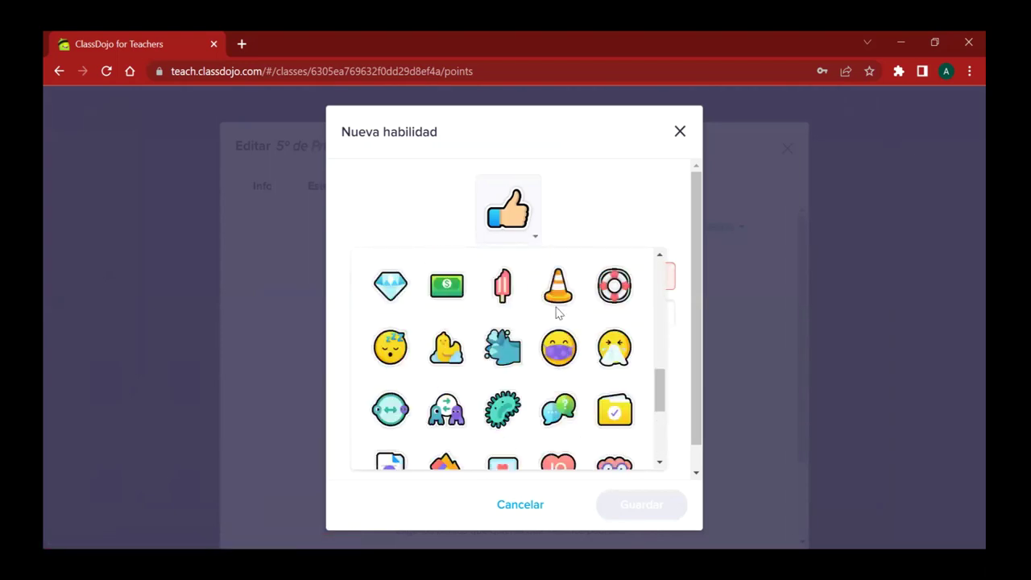
{"action": "scroll", "coordinate": [506, 385], "scroll_direction": "up", "scroll_amount": 4}
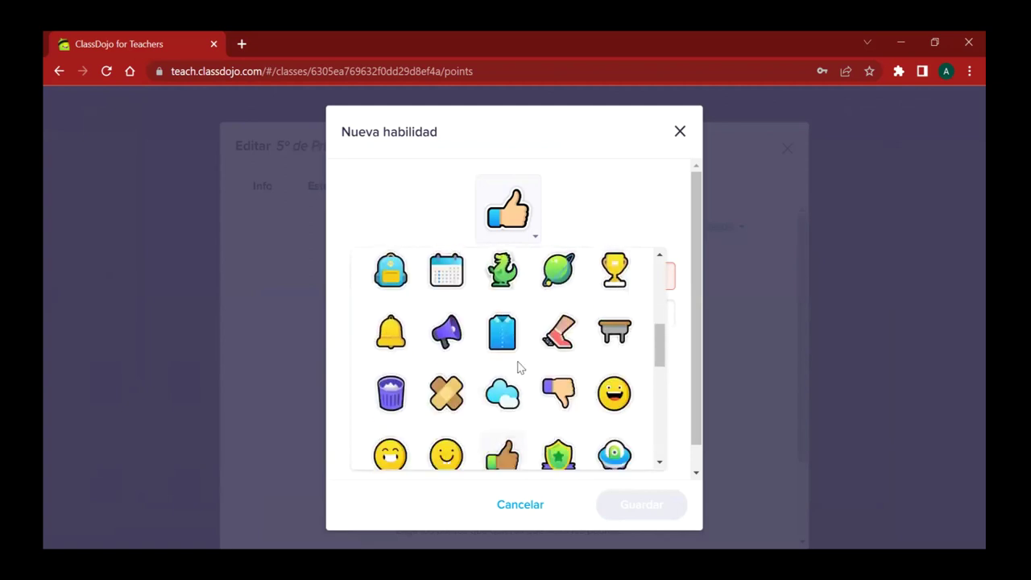
{"action": "left_click", "coordinate": [500, 393]}
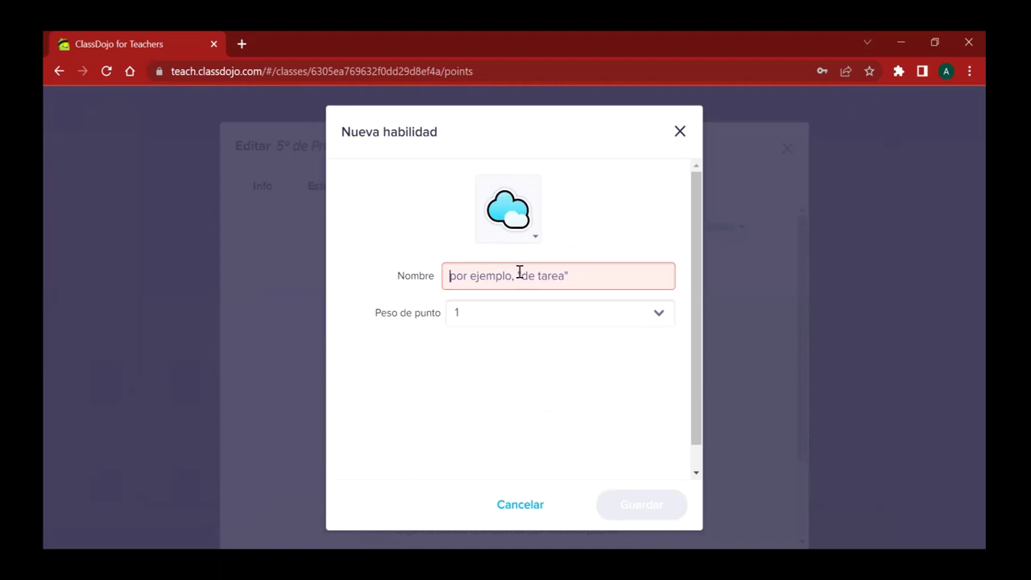
Step: Name the new skill "Sin deberes", keep its point weight at 1 and save it
{"action": "type", "text": "Sin deberes"}
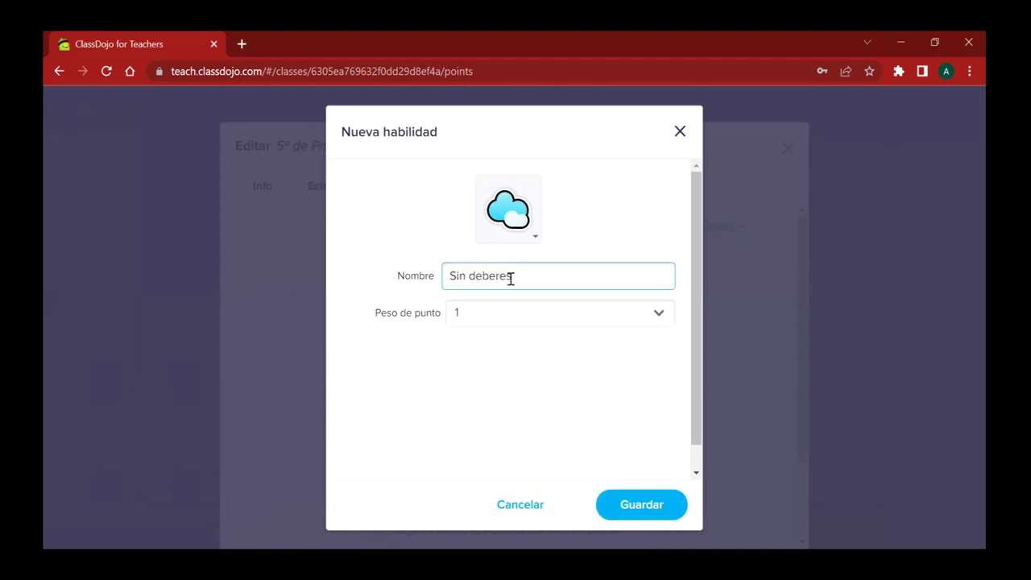
{"action": "left_click", "coordinate": [516, 320]}
{"action": "scroll", "coordinate": [524, 403], "scroll_direction": "down", "scroll_amount": 1}
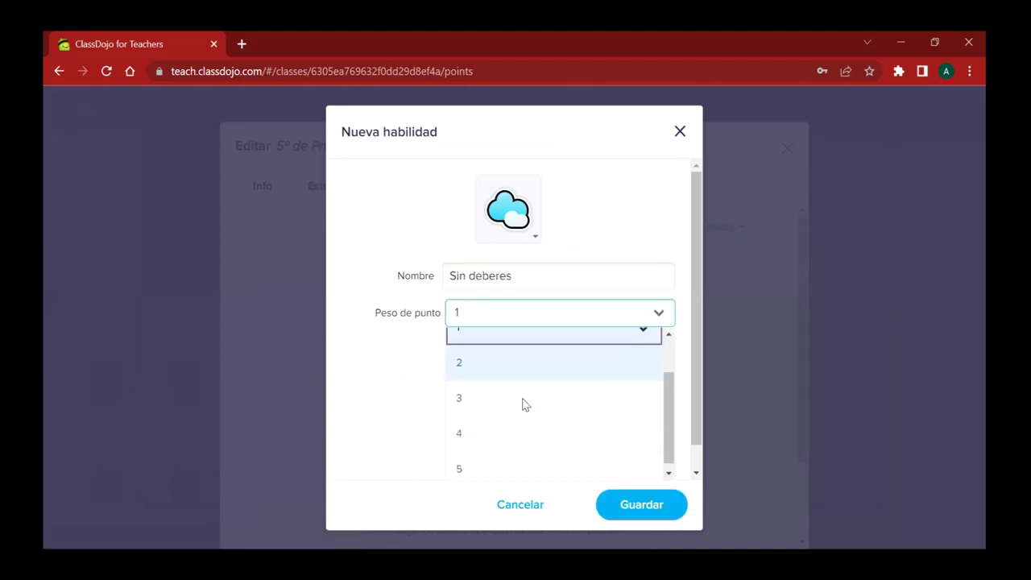
{"action": "scroll", "coordinate": [486, 379], "scroll_direction": "up", "scroll_amount": 1}
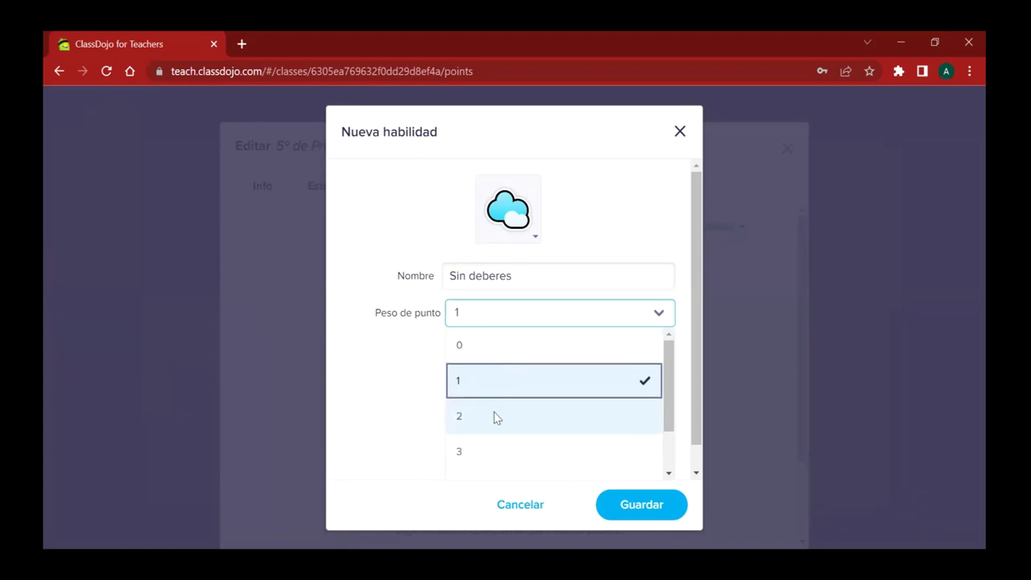
{"action": "left_click", "coordinate": [436, 276]}
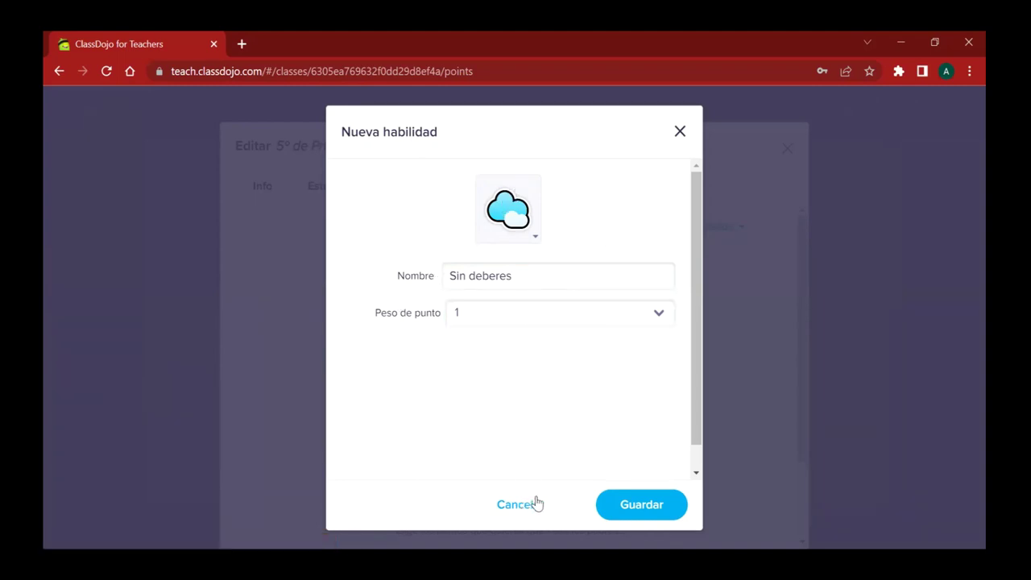
{"action": "left_click", "coordinate": [644, 508]}
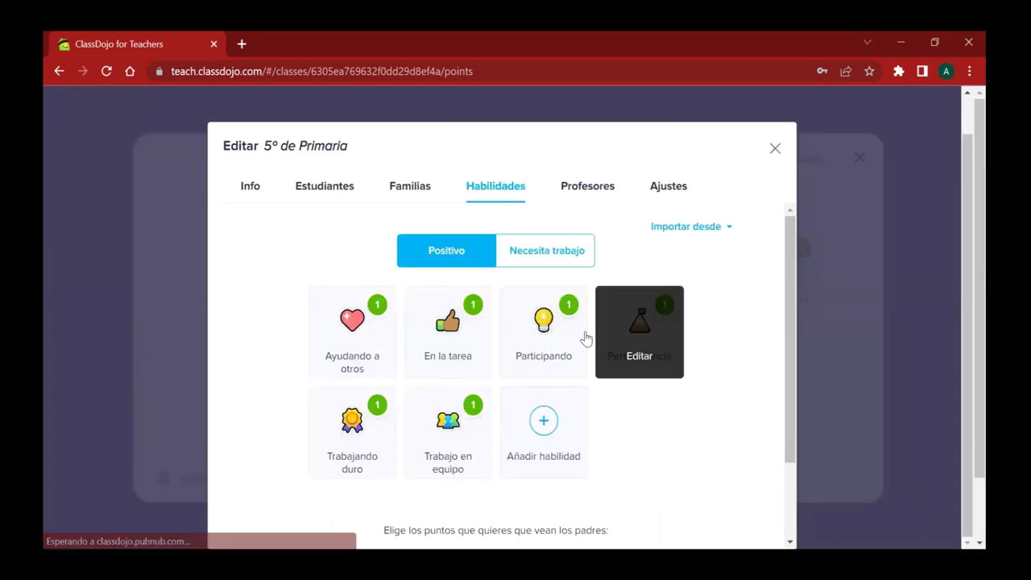
Step: Edit the "Sin deberes" skill to use the graduation cap icon and the name "Deberes", and save it
{"action": "scroll", "coordinate": [669, 439], "scroll_direction": "down", "scroll_amount": 1}
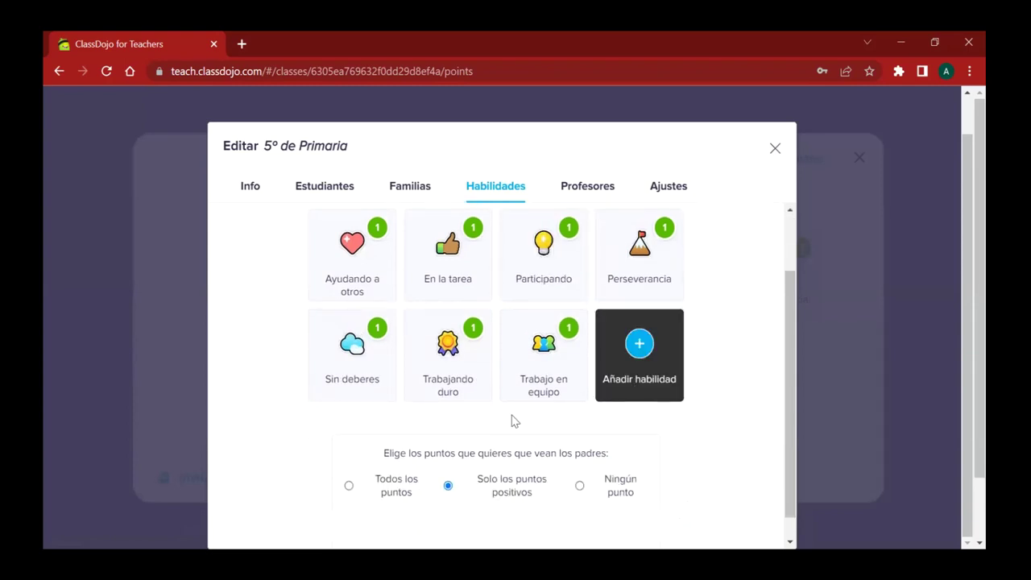
{"action": "scroll", "coordinate": [435, 423], "scroll_direction": "up", "scroll_amount": 1}
{"action": "left_click", "coordinate": [352, 430]}
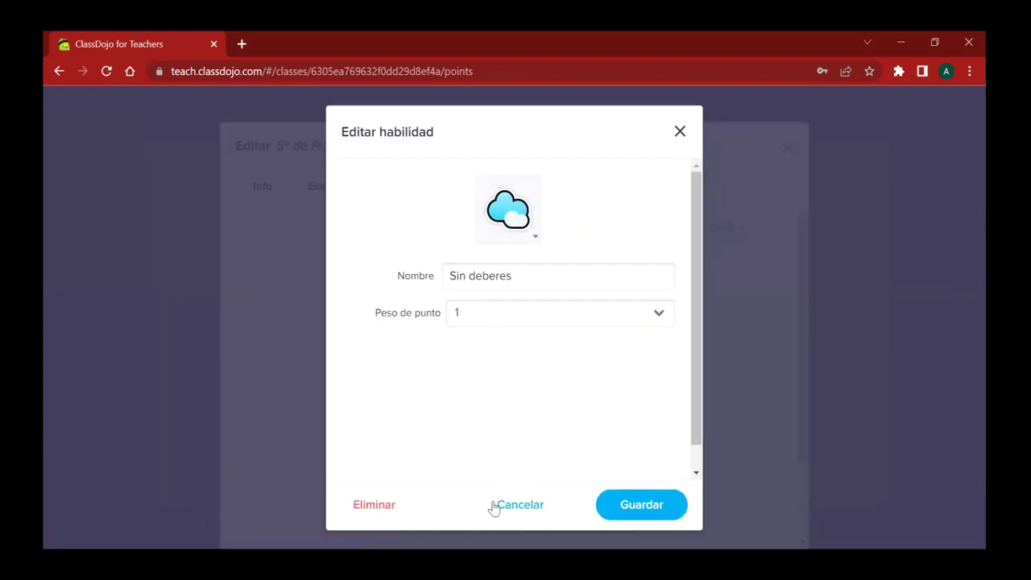
{"action": "left_click", "coordinate": [529, 236]}
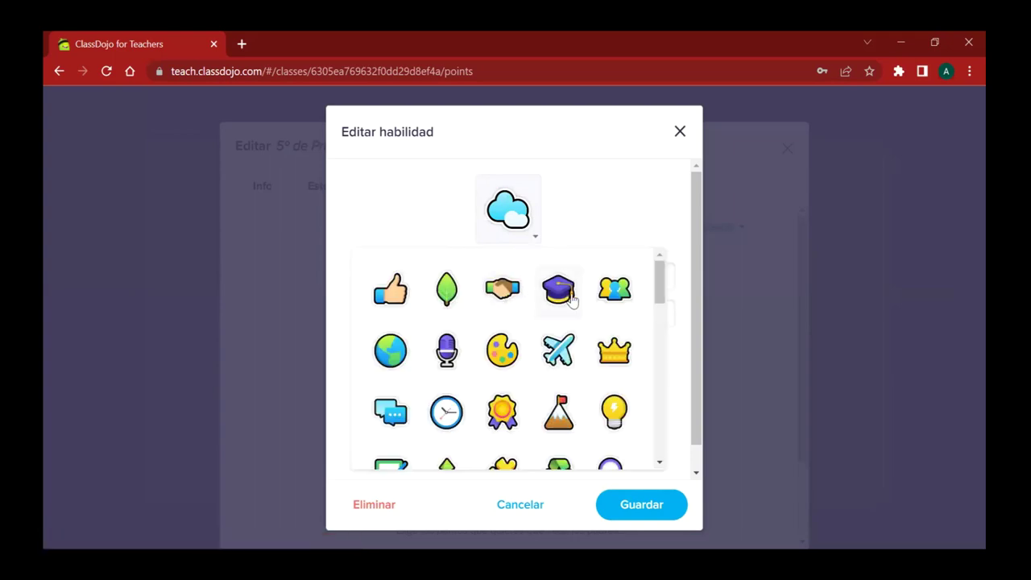
{"action": "left_click", "coordinate": [550, 300]}
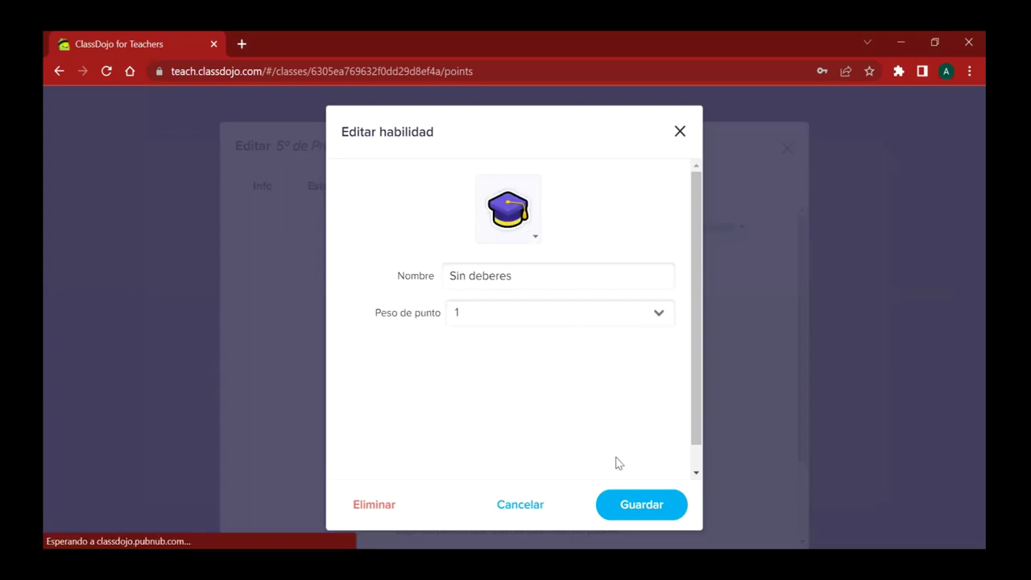
{"action": "left_click_drag", "start_coordinate": [476, 276], "coordinate": [413, 278]}
{"action": "type", "text": "D"}
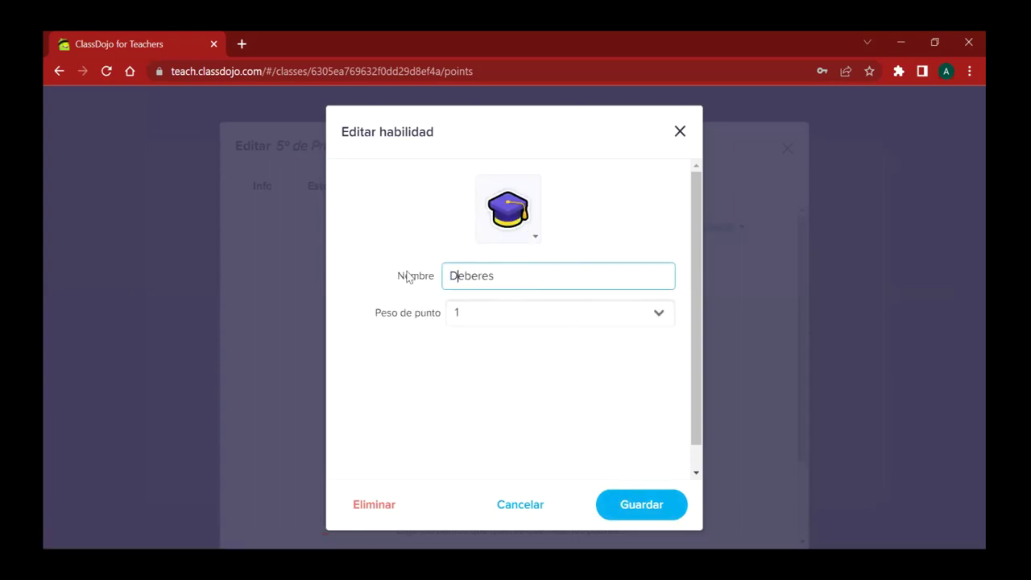
{"action": "left_click", "coordinate": [640, 508]}
Step: Start a new skill among the needs-work skills and give it the blue cloud icon
{"action": "left_click", "coordinate": [572, 250]}
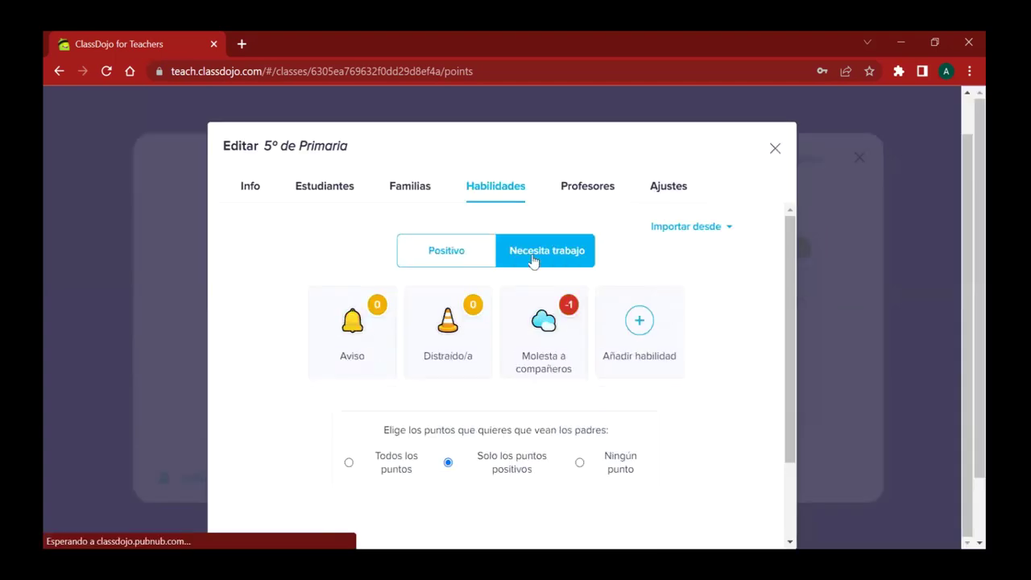
{"action": "left_click", "coordinate": [640, 324]}
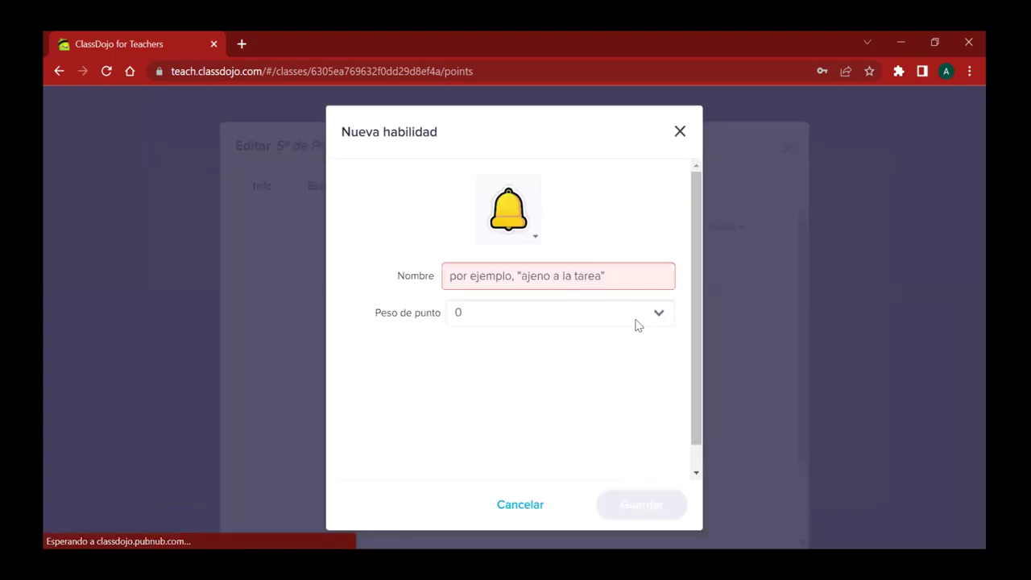
{"action": "left_click", "coordinate": [535, 237]}
{"action": "scroll", "coordinate": [532, 436], "scroll_direction": "down", "scroll_amount": 5}
{"action": "scroll", "coordinate": [476, 416], "scroll_direction": "down", "scroll_amount": 2}
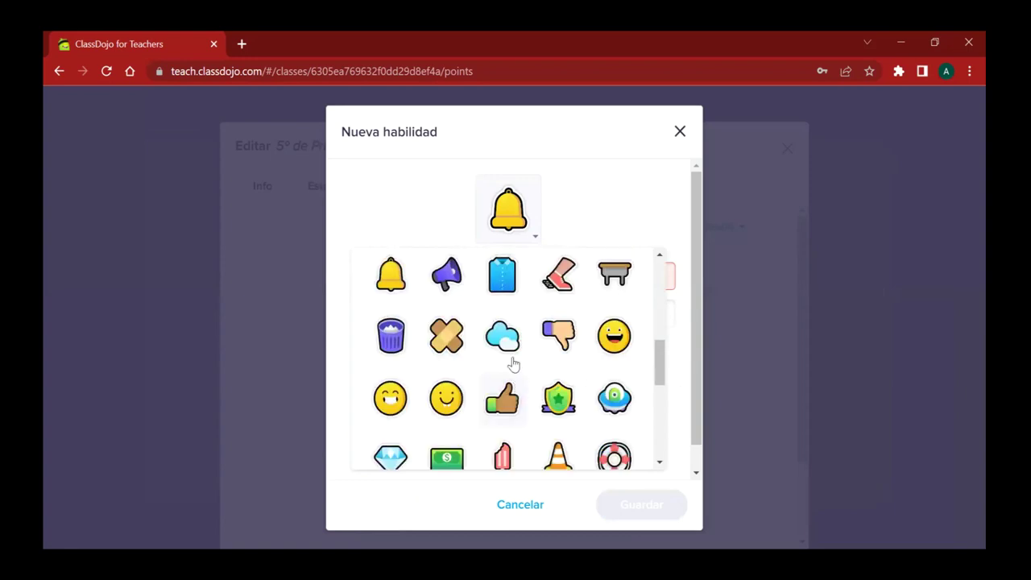
{"action": "left_click", "coordinate": [509, 348]}
Step: Name the new needs-work skill "No hacer los deberes", set its point weight to -1 and save it
{"action": "left_click", "coordinate": [528, 275]}
{"action": "type", "text": "No hacer los de"}
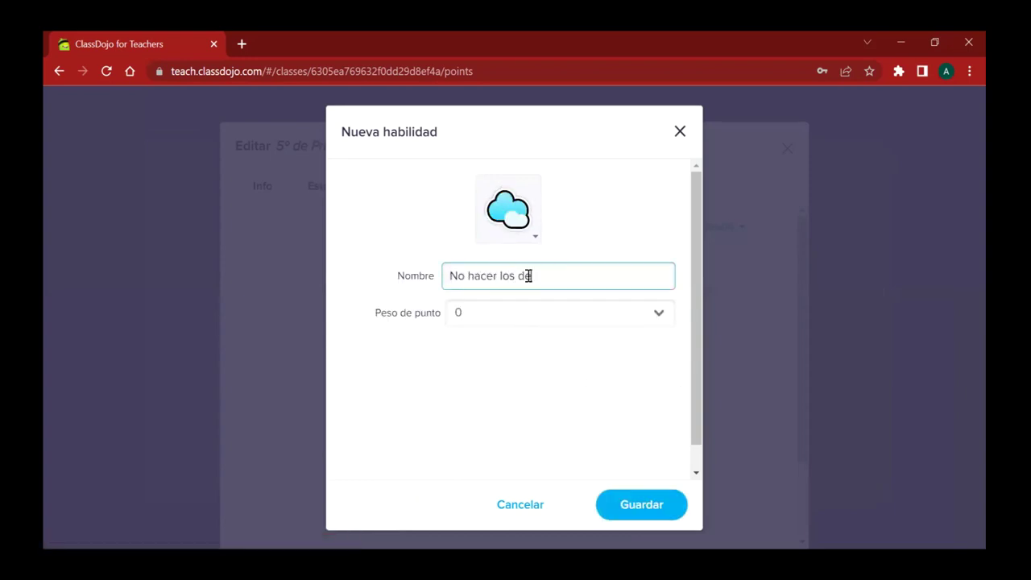
{"action": "type", "text": "beres"}
{"action": "left_click", "coordinate": [519, 311]}
{"action": "scroll", "coordinate": [510, 382], "scroll_direction": "down", "scroll_amount": 2}
{"action": "scroll", "coordinate": [493, 394], "scroll_direction": "up", "scroll_amount": 2}
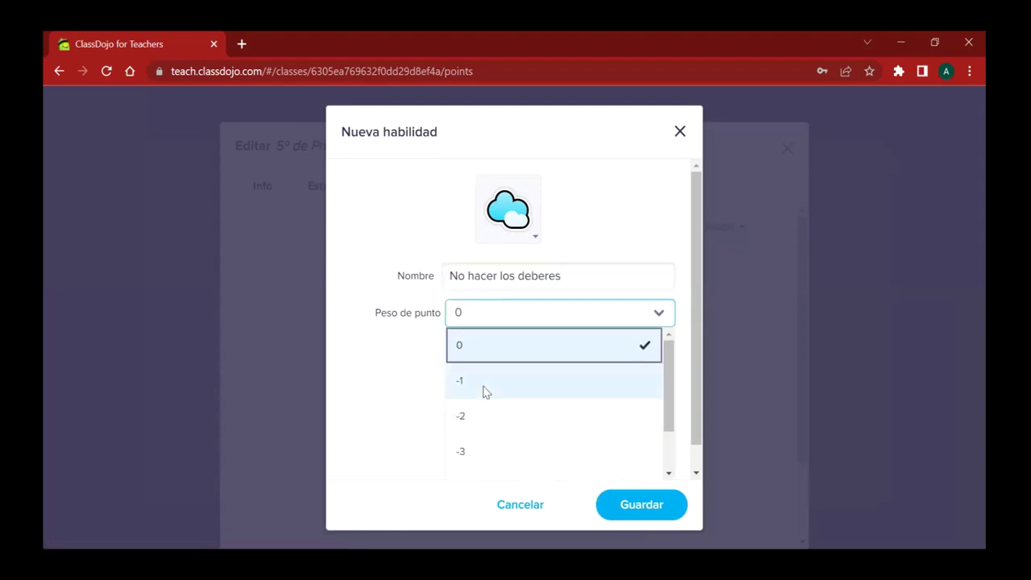
{"action": "left_click", "coordinate": [484, 390]}
{"action": "left_click", "coordinate": [617, 513]}
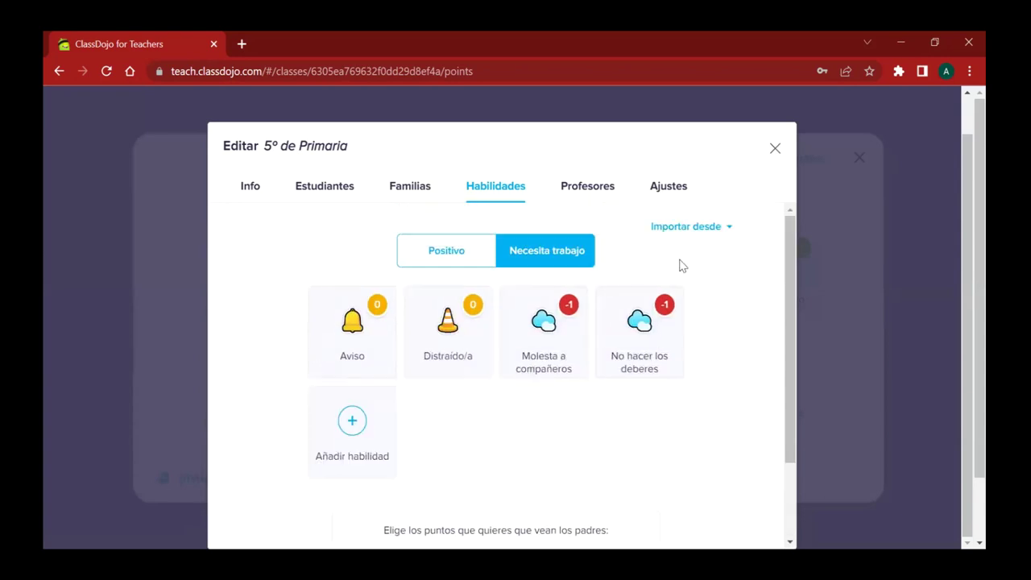
Step: Check which other classes skills can be imported from, without importing any
{"action": "left_click", "coordinate": [716, 234]}
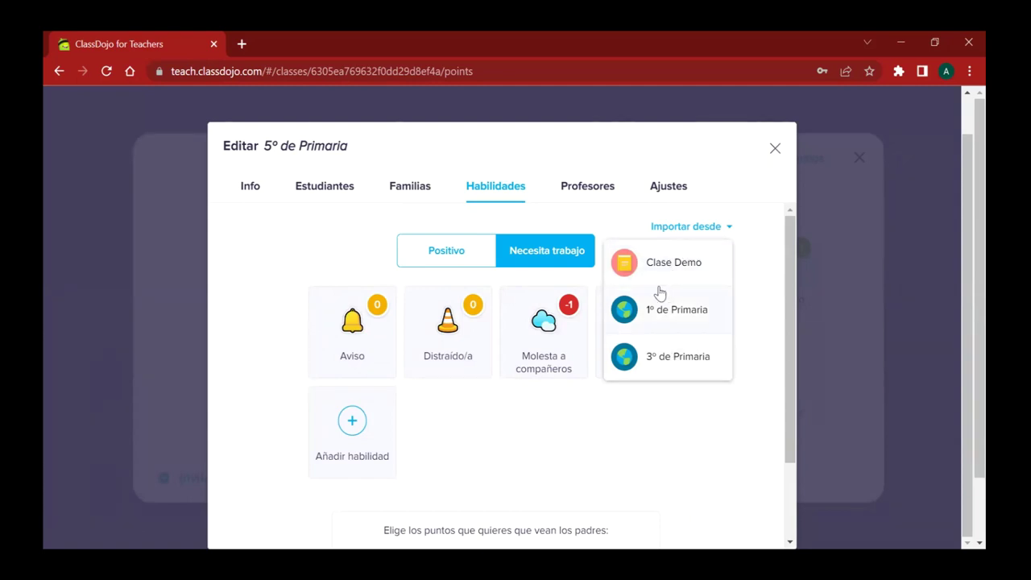
{"action": "left_click", "coordinate": [513, 431]}
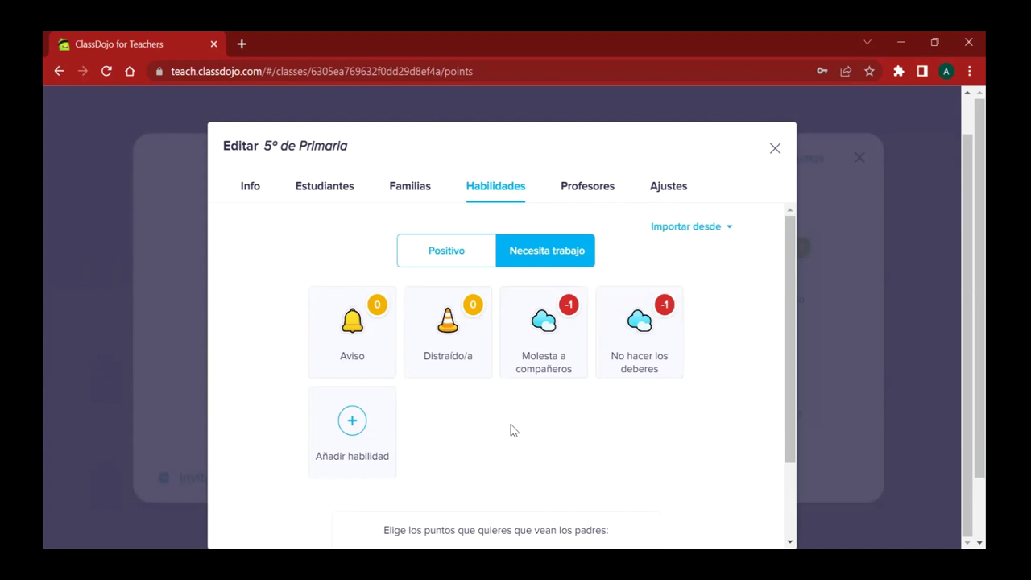
{"action": "left_click", "coordinate": [729, 230]}
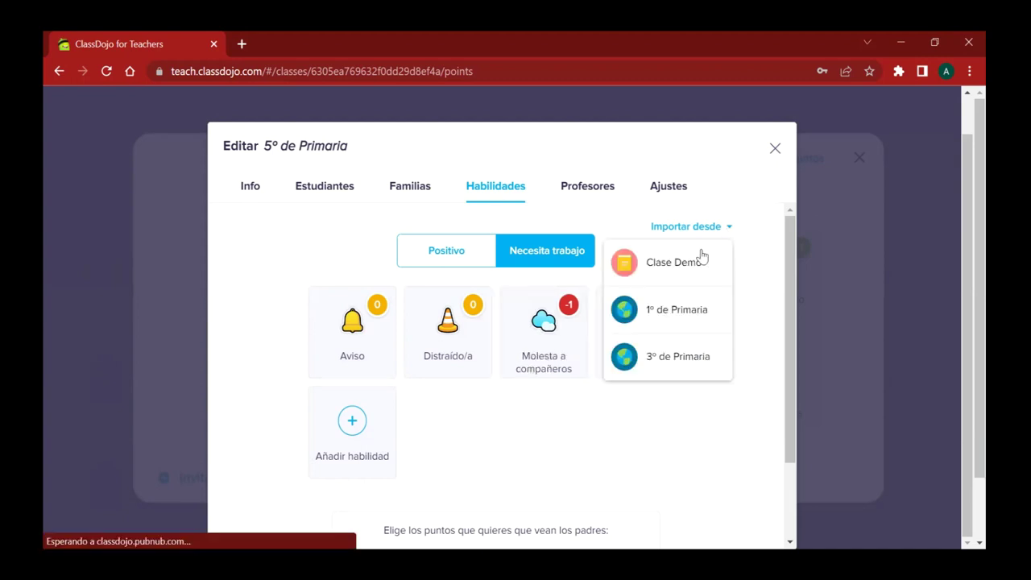
{"action": "left_click", "coordinate": [580, 438]}
{"action": "scroll", "coordinate": [651, 329], "scroll_direction": "down", "scroll_amount": 2}
{"action": "scroll", "coordinate": [594, 384], "scroll_direction": "up", "scroll_amount": 2}
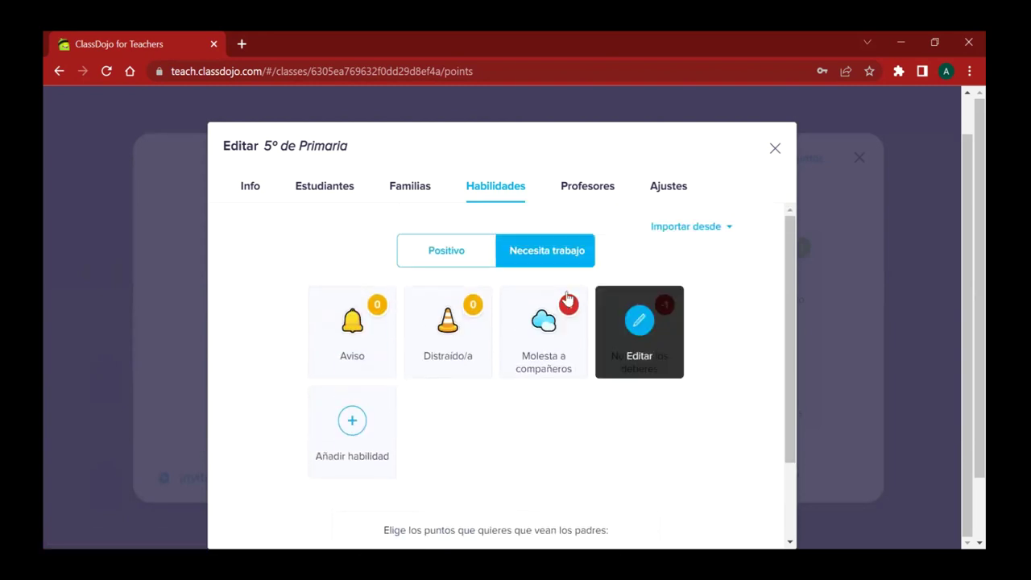
Step: View the class's family and general information settings and return to the classroom
{"action": "left_click", "coordinate": [413, 190]}
{"action": "left_click", "coordinate": [260, 186]}
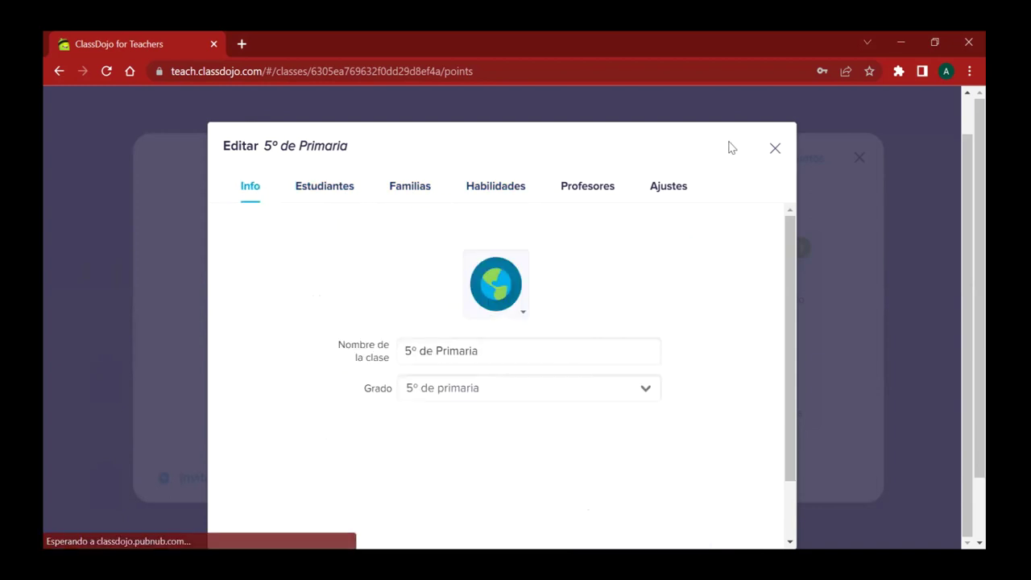
{"action": "left_click", "coordinate": [778, 153]}
{"action": "left_click", "coordinate": [858, 157]}
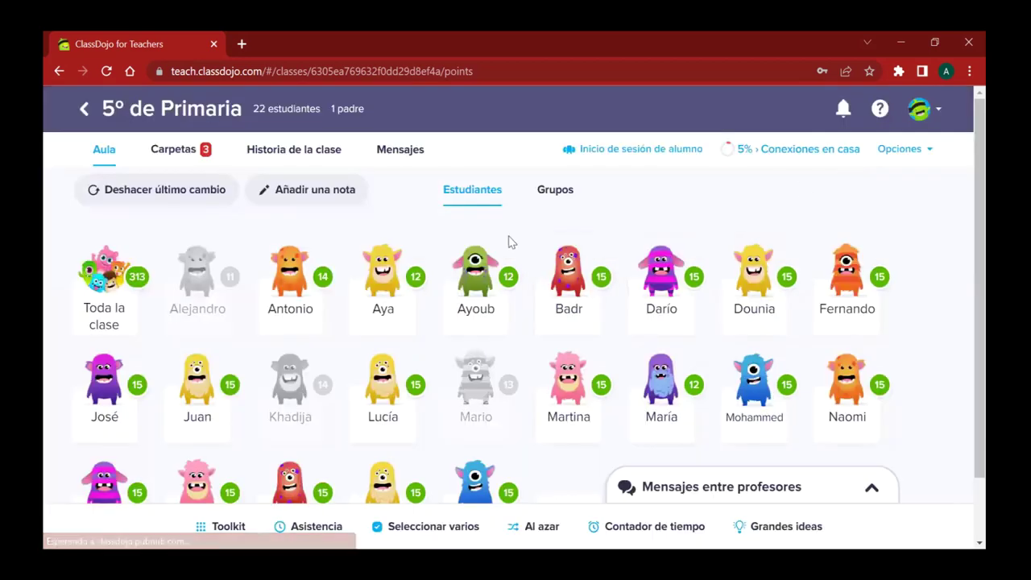
Step: Start a new class group with the first listed student, the second-row purple monster and its yellow neighbour, and the third-row pink monster
{"action": "left_click", "coordinate": [557, 190]}
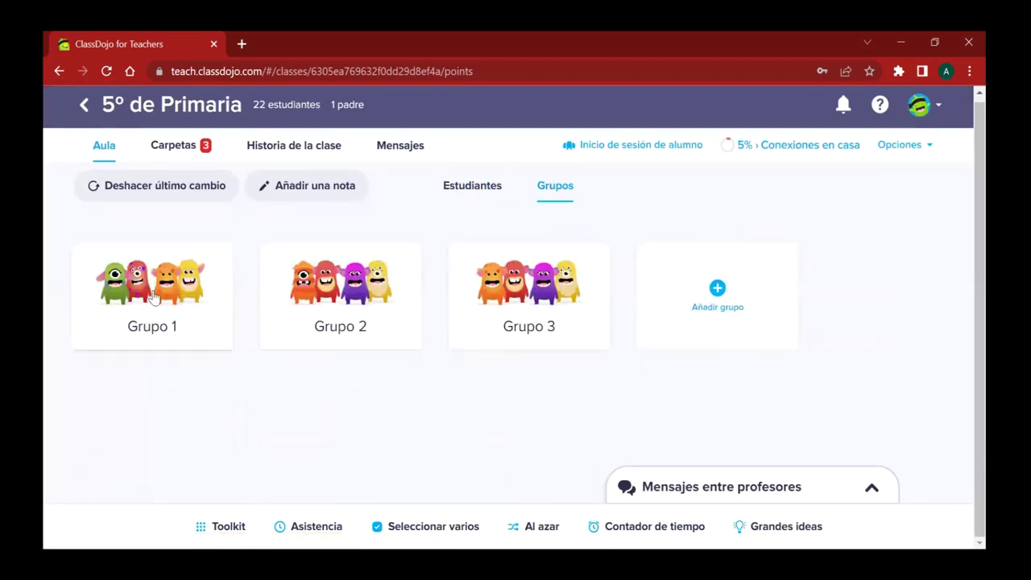
{"action": "left_click", "coordinate": [717, 292]}
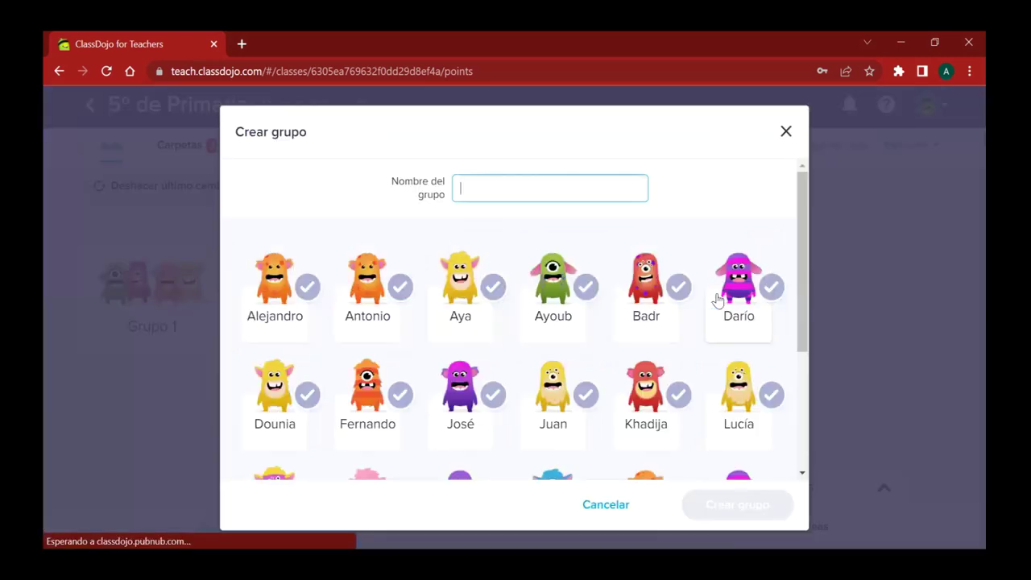
{"action": "scroll", "coordinate": [231, 241], "scroll_direction": "down", "scroll_amount": 1}
{"action": "left_click", "coordinate": [258, 233]}
{"action": "left_click", "coordinate": [463, 330]}
{"action": "left_click", "coordinate": [544, 335]}
{"action": "scroll", "coordinate": [483, 330], "scroll_direction": "down", "scroll_amount": 2}
{"action": "left_click", "coordinate": [385, 324]}
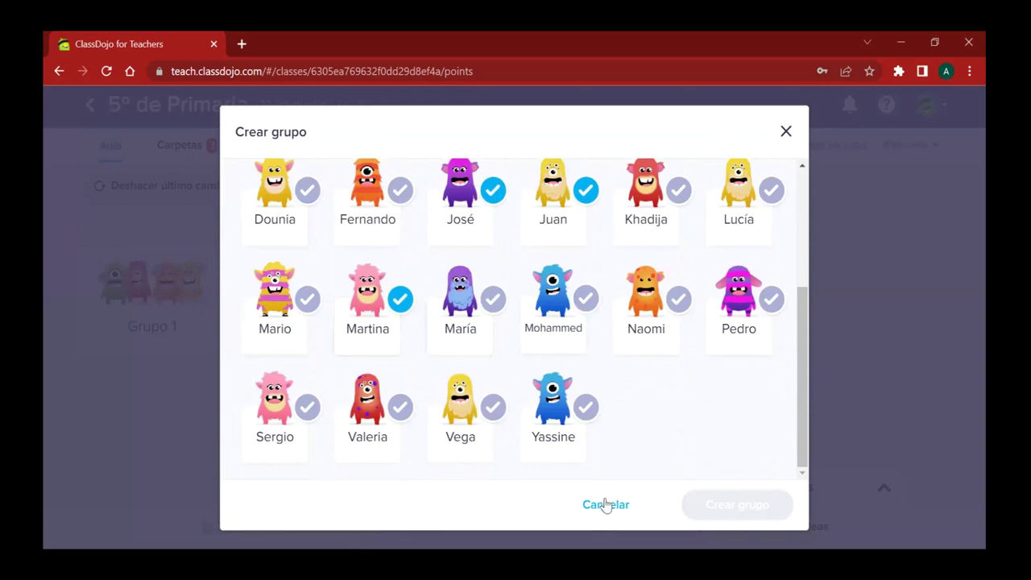
Step: Name the new group "Grupo 4" and create it
{"action": "scroll", "coordinate": [626, 427], "scroll_direction": "up", "scroll_amount": 5}
{"action": "left_click", "coordinate": [520, 189]}
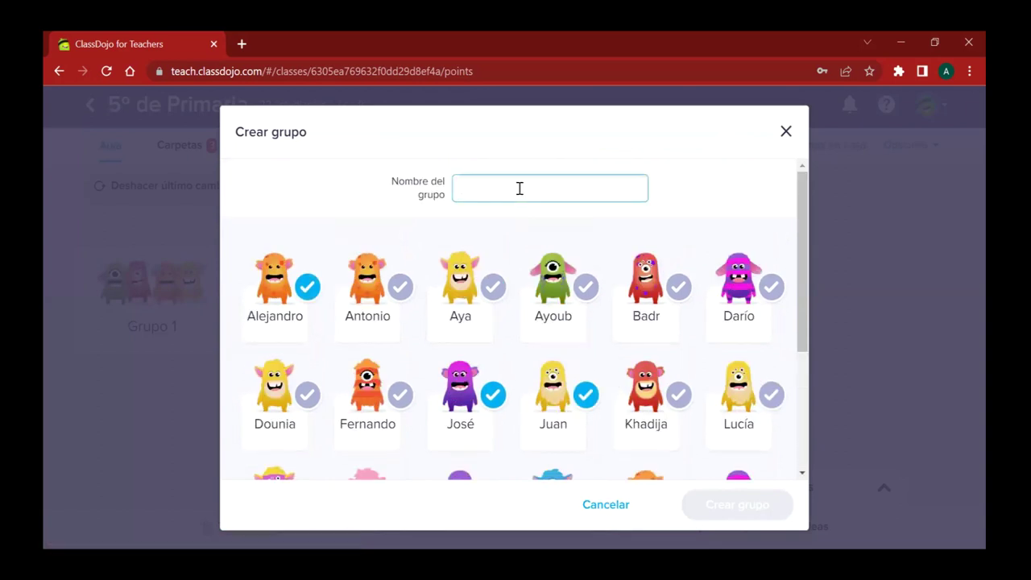
{"action": "type", "text": "Grupo 4"}
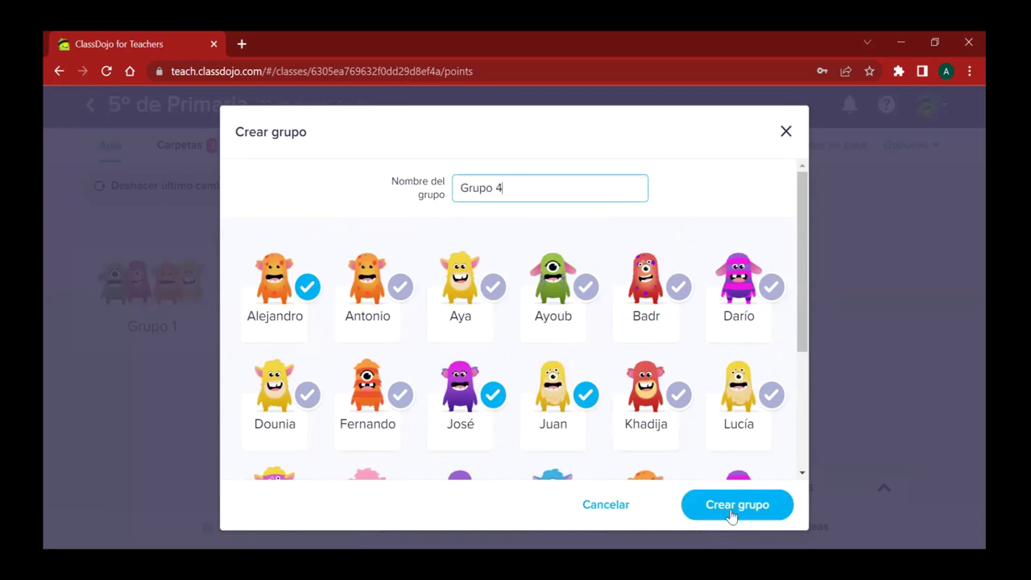
{"action": "left_click", "coordinate": [732, 506]}
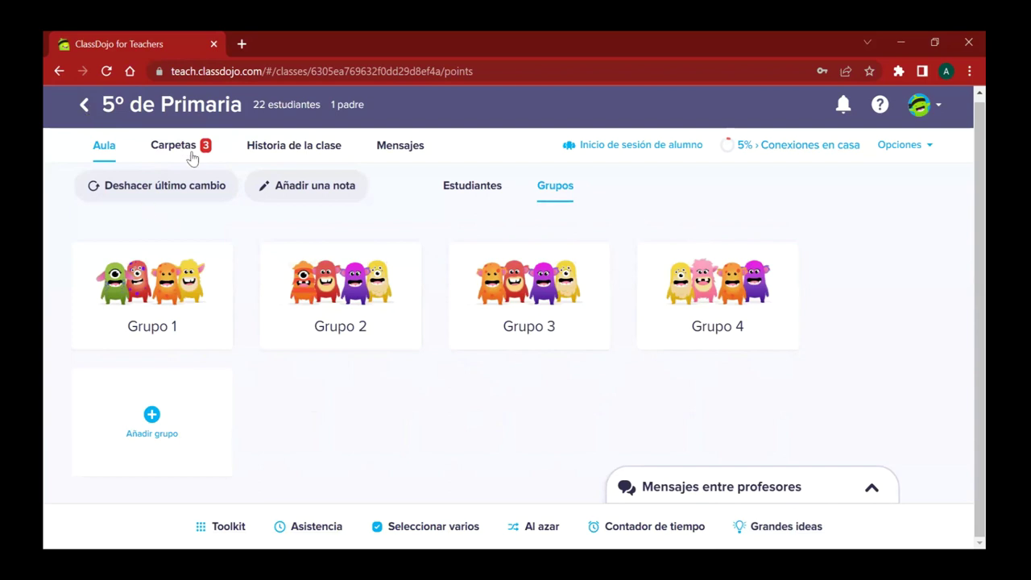
Step: Run a countdown with the toolkit's timer and close it
{"action": "left_click", "coordinate": [221, 528]}
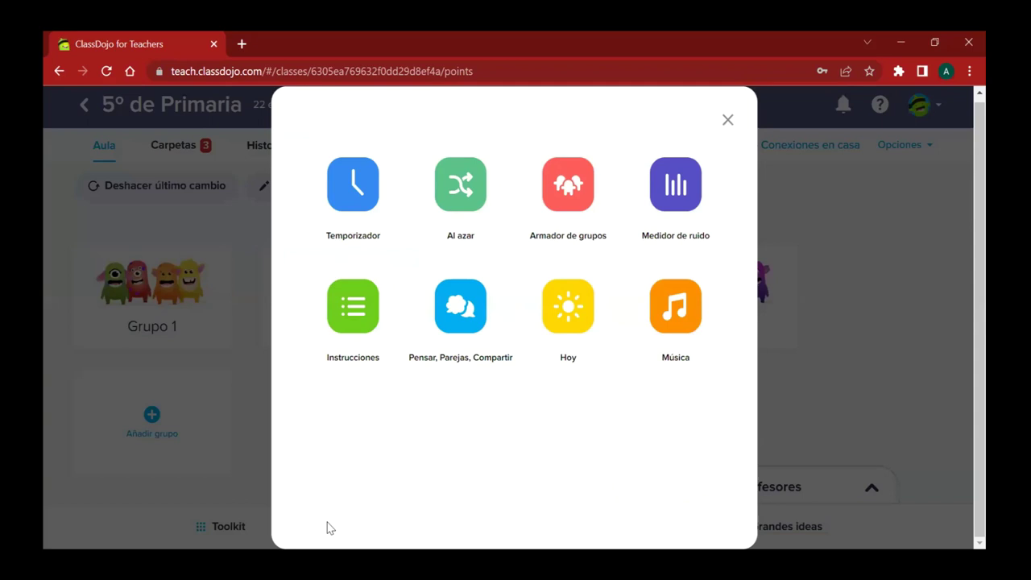
{"action": "left_click", "coordinate": [352, 194]}
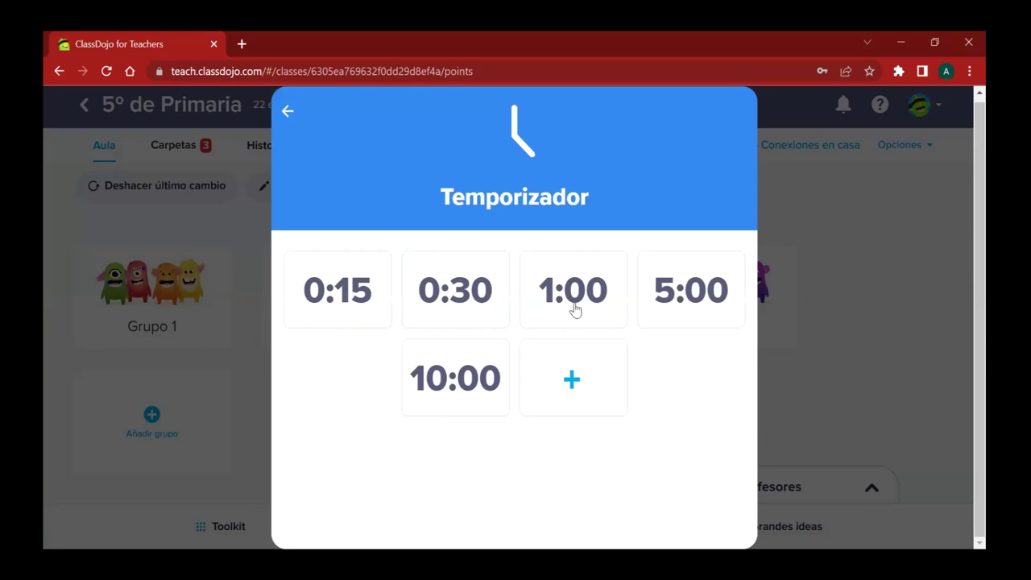
{"action": "left_click", "coordinate": [572, 379]}
{"action": "left_click", "coordinate": [432, 302]}
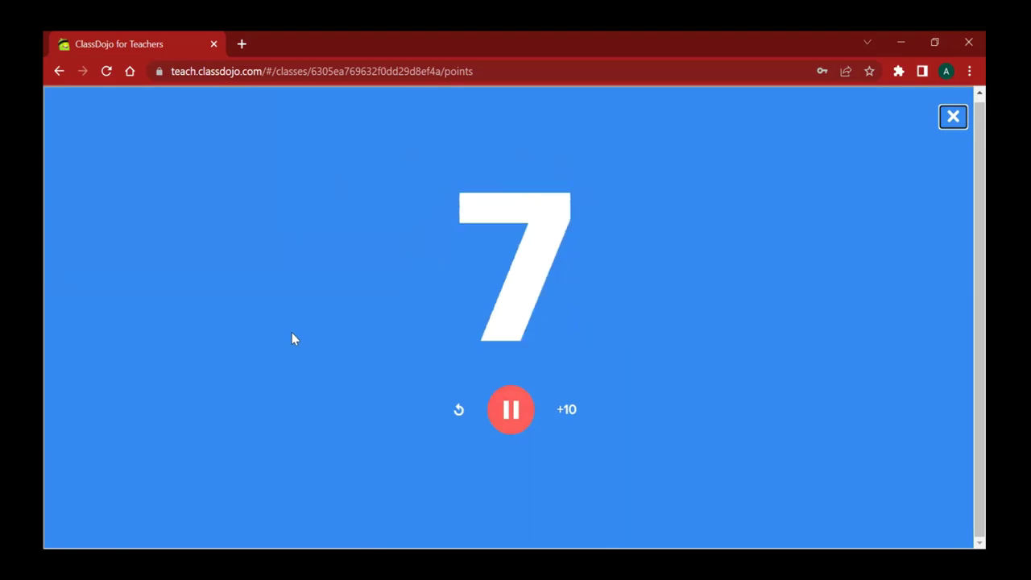
{"action": "left_click", "coordinate": [954, 118]}
Step: Pick a random student with the toolkit's Al azar tool and close the result
{"action": "left_click", "coordinate": [209, 527]}
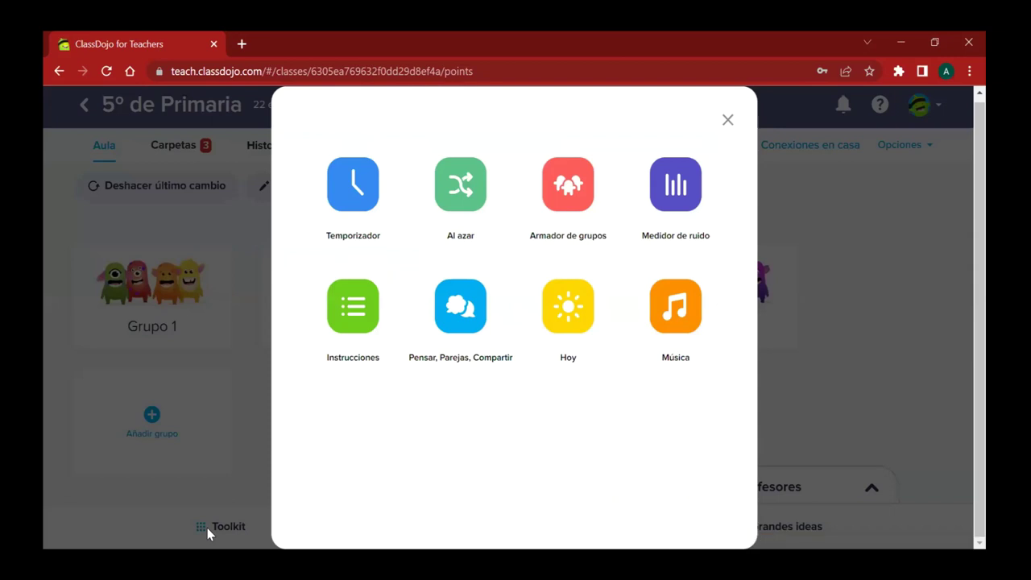
{"action": "left_click", "coordinate": [463, 190]}
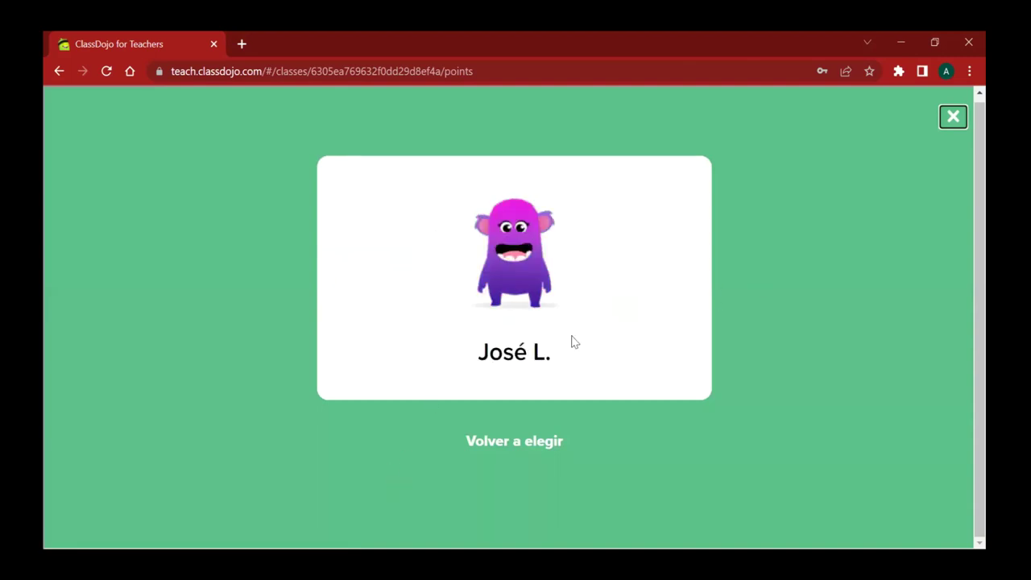
{"action": "left_click", "coordinate": [953, 117]}
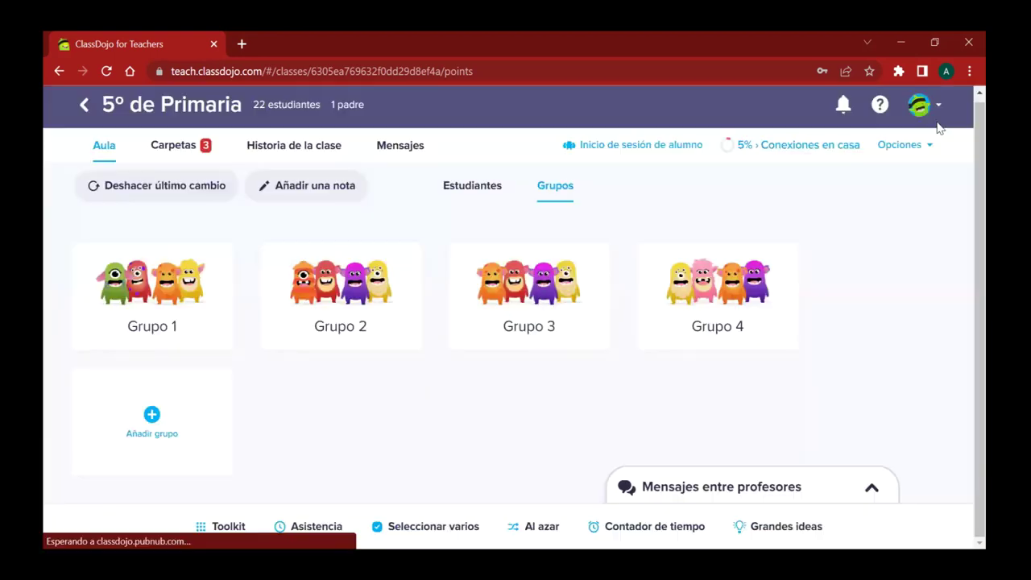
Step: Generate random groups of 4 students with the toolkit's group maker and check the class attendance without changing it
{"action": "left_click", "coordinate": [229, 528]}
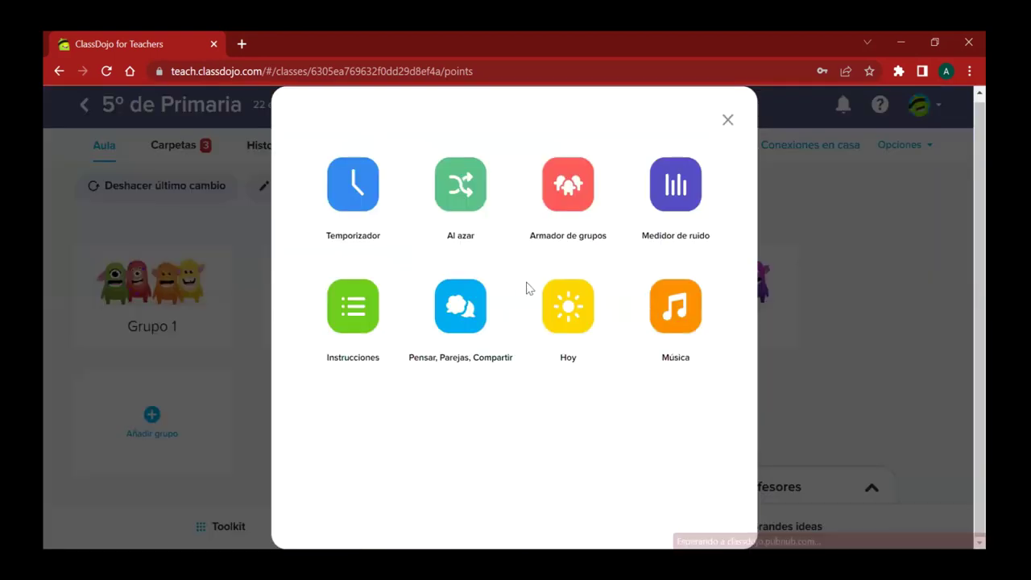
{"action": "left_click", "coordinate": [564, 182]}
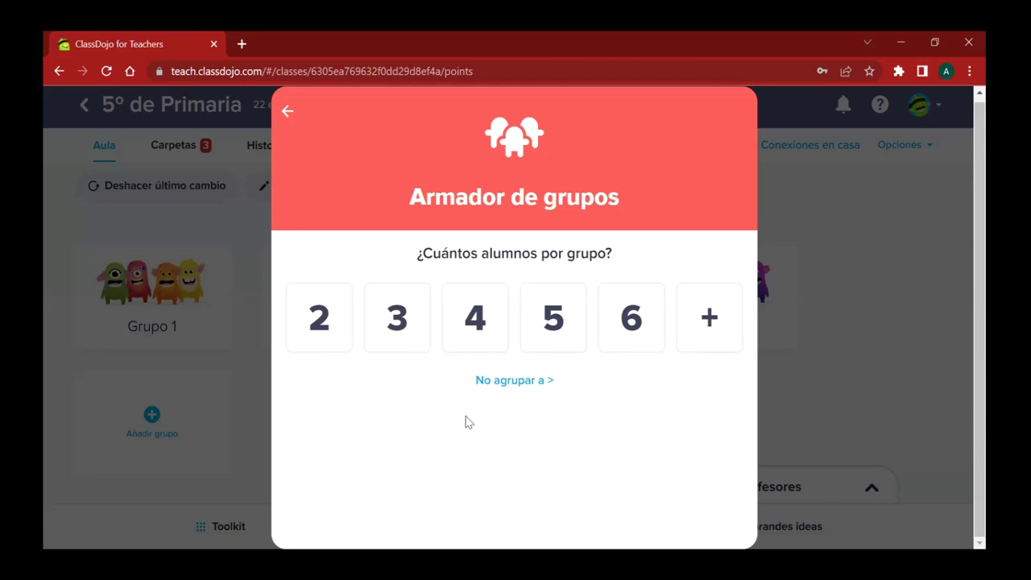
{"action": "left_click", "coordinate": [476, 314]}
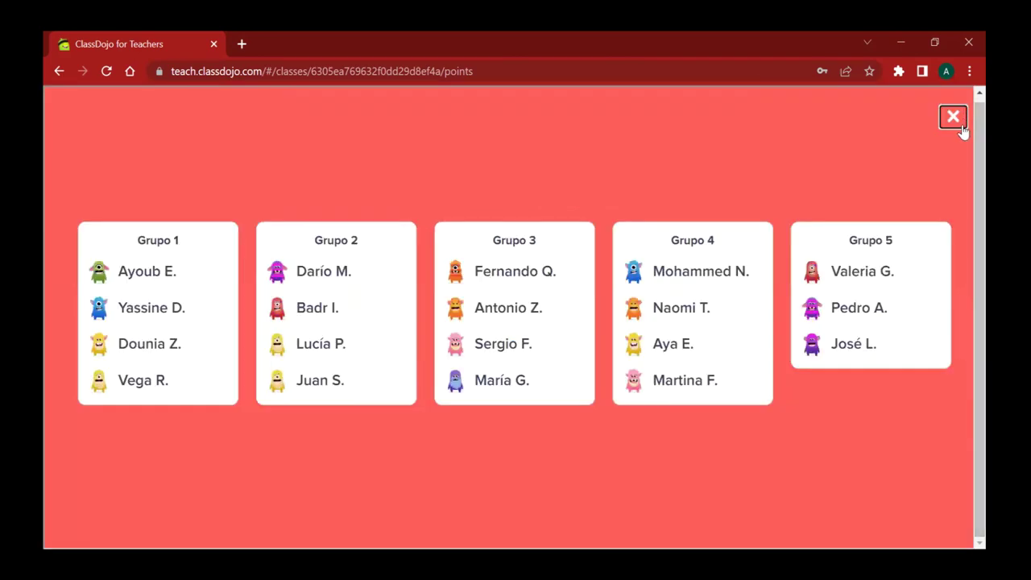
{"action": "left_click", "coordinate": [954, 118]}
{"action": "left_click", "coordinate": [304, 526]}
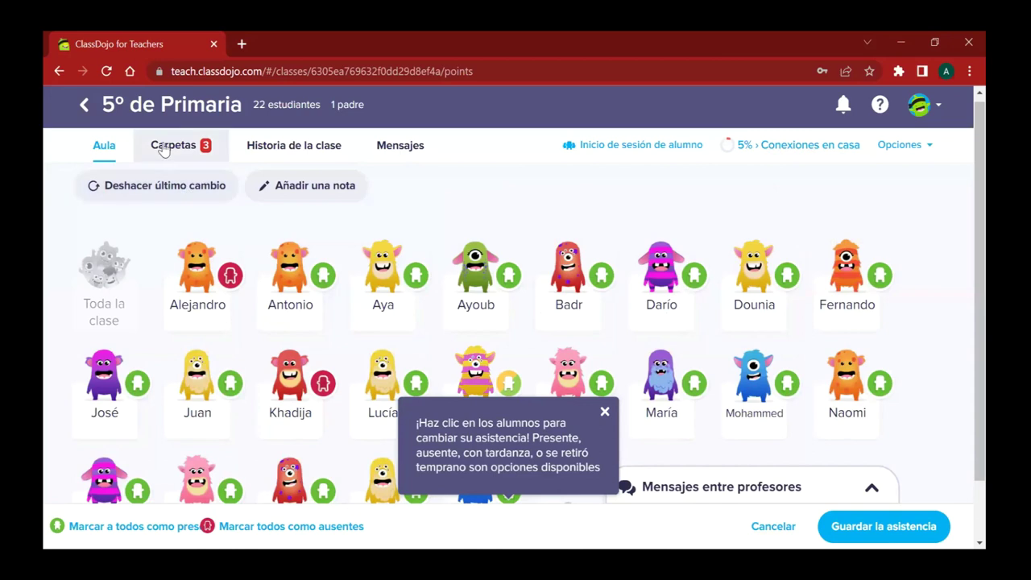
{"action": "left_click", "coordinate": [770, 529]}
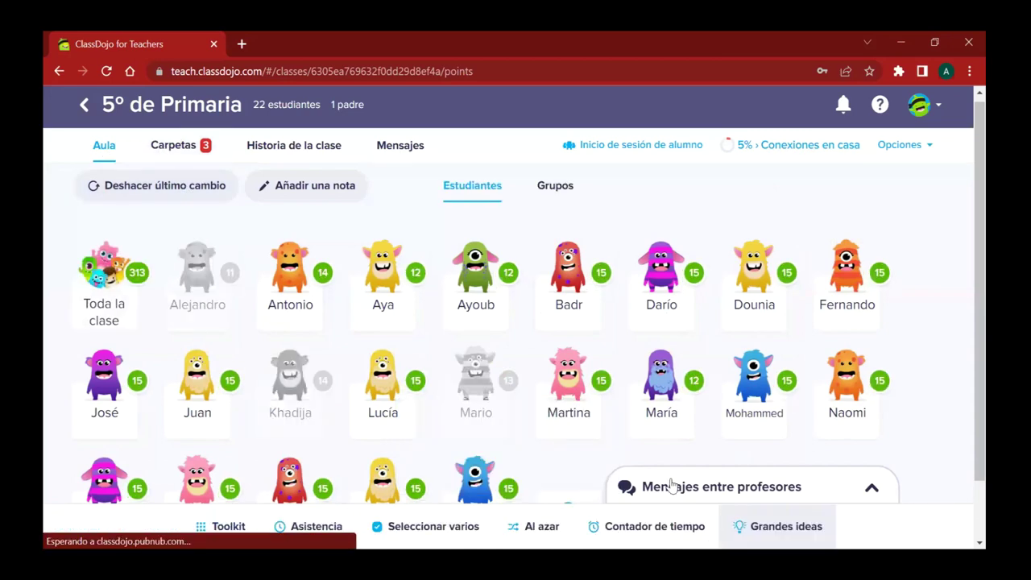
Step: Open the group maker's "No agrupar a" settings and review the students who must not be grouped together
{"action": "left_click", "coordinate": [242, 528]}
{"action": "left_click", "coordinate": [568, 185]}
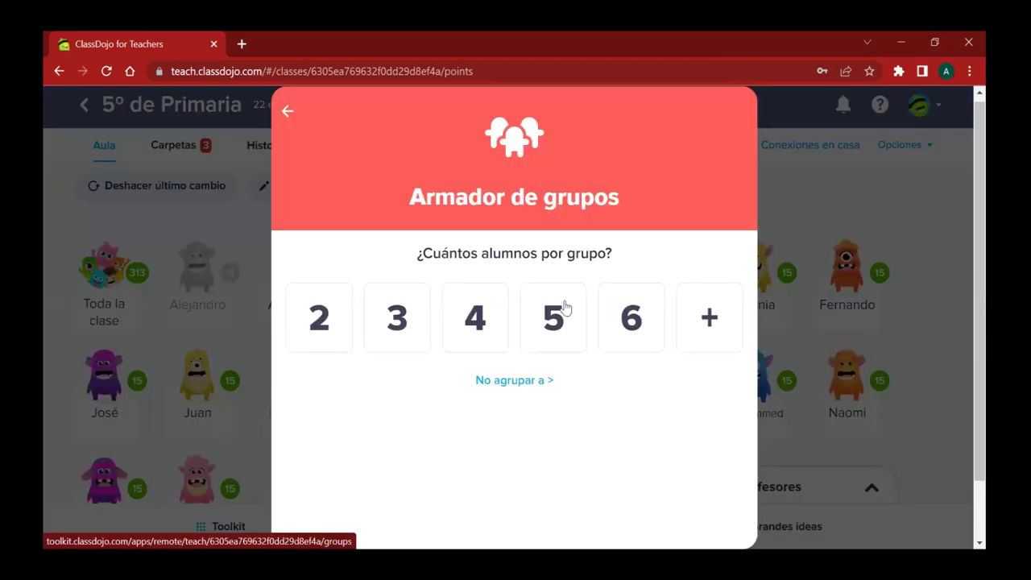
{"action": "left_click", "coordinate": [517, 386]}
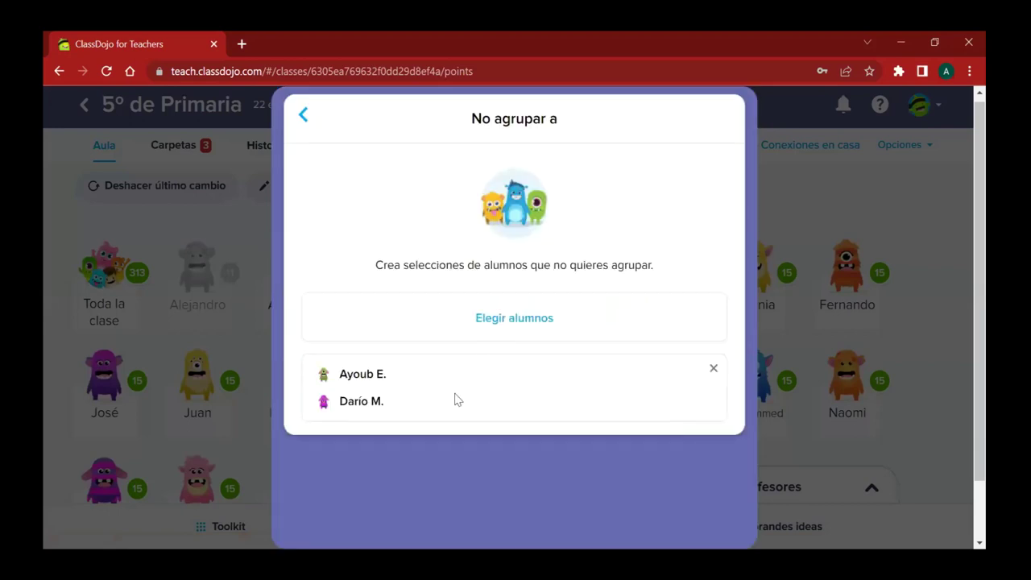
{"action": "scroll", "coordinate": [410, 370], "scroll_direction": "down", "scroll_amount": 1}
{"action": "scroll", "coordinate": [430, 298], "scroll_direction": "up", "scroll_amount": 1}
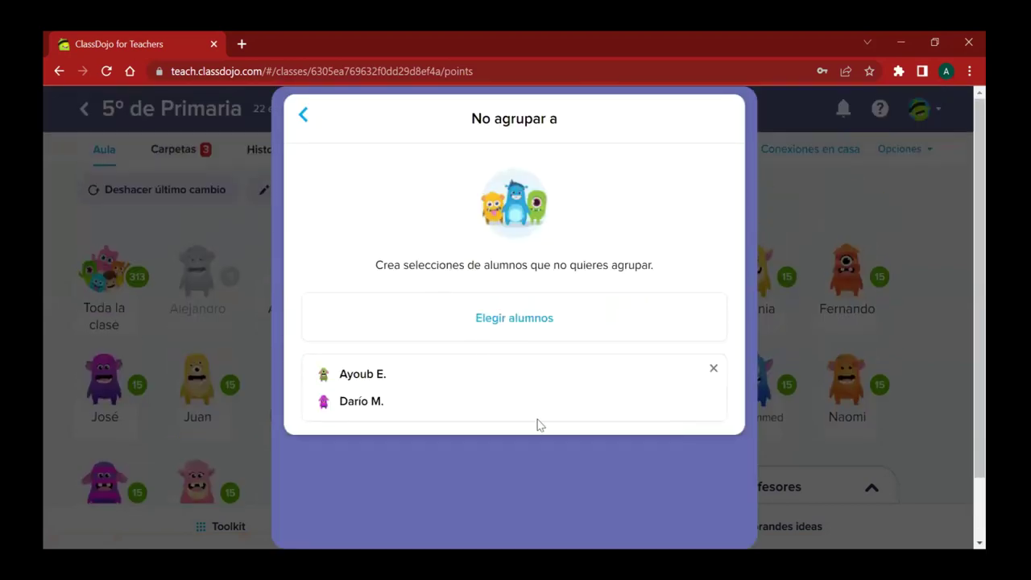